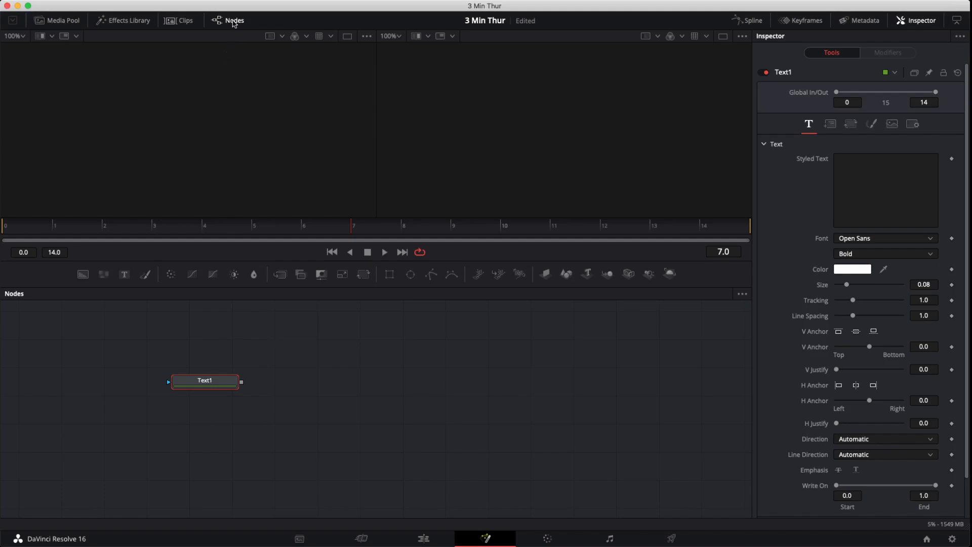
- Add a TimeCode modifier to the Text node's Styled Text field
{"action": "left_click", "coordinate": [233, 23]}
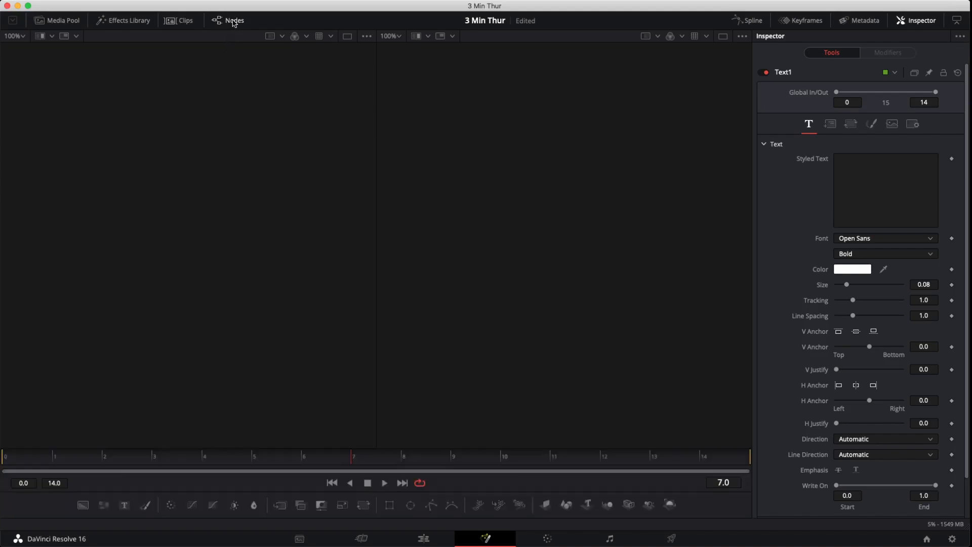
{"action": "left_click", "coordinate": [234, 23]}
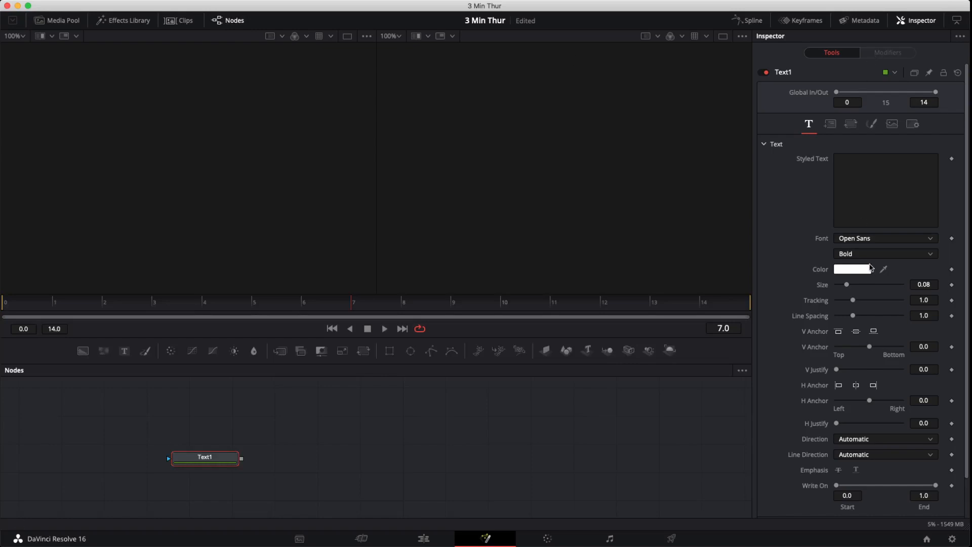
{"action": "right_click", "coordinate": [885, 190]}
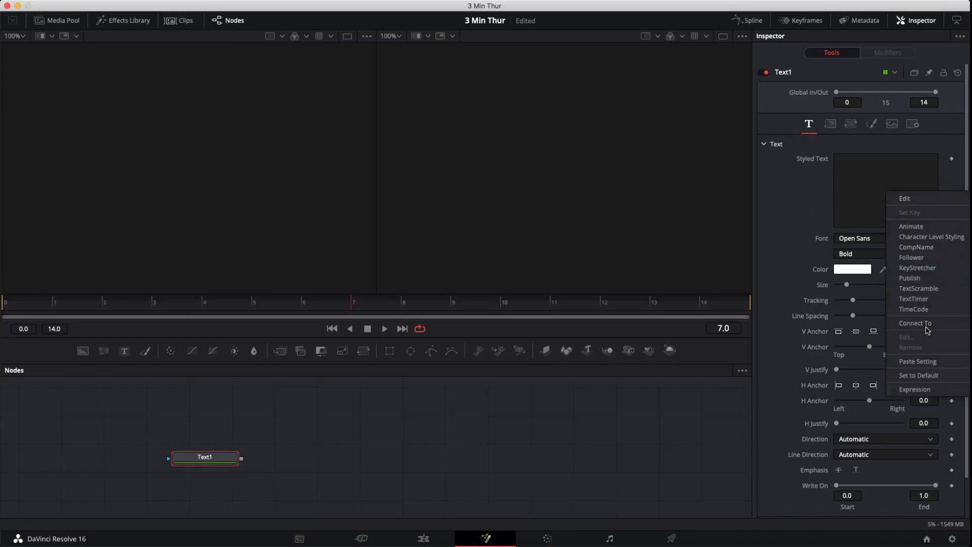
{"action": "left_click", "coordinate": [914, 309]}
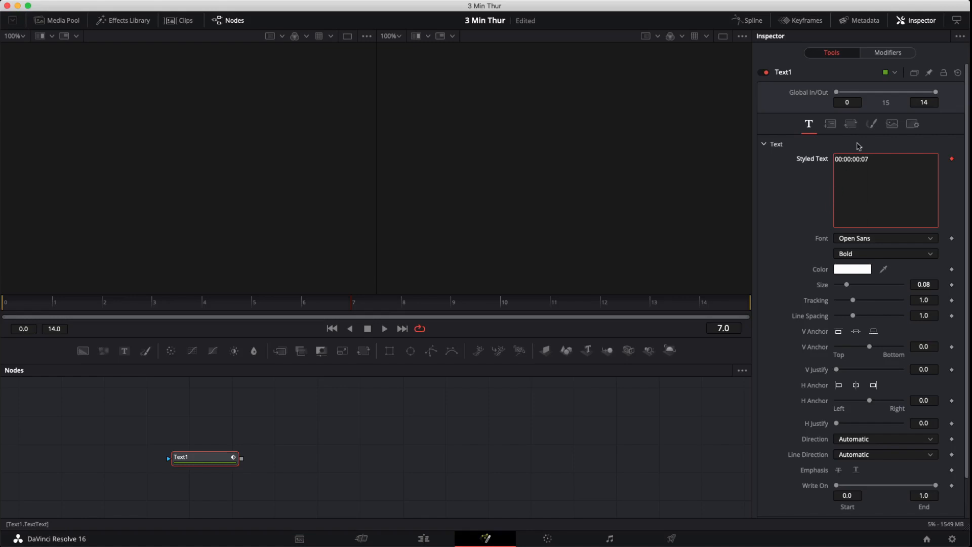
- Open the Time Code modifier's settings and examine its controls
{"action": "left_click", "coordinate": [885, 54]}
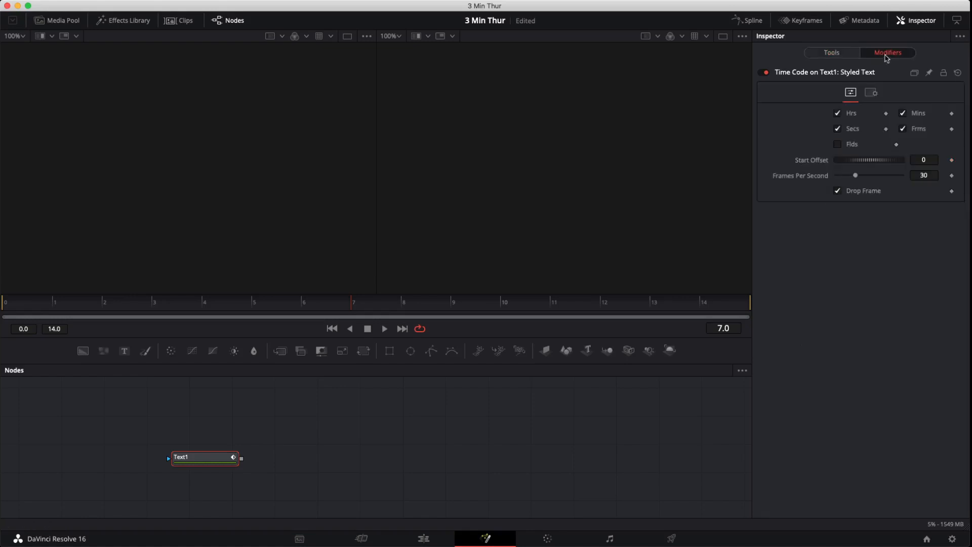
{"action": "left_click", "coordinate": [807, 75]}
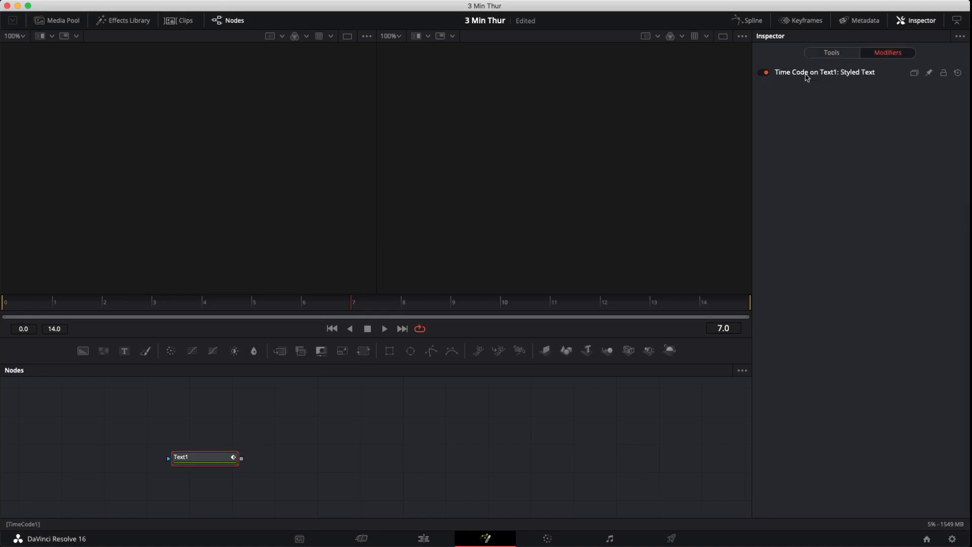
{"action": "left_click", "coordinate": [805, 74]}
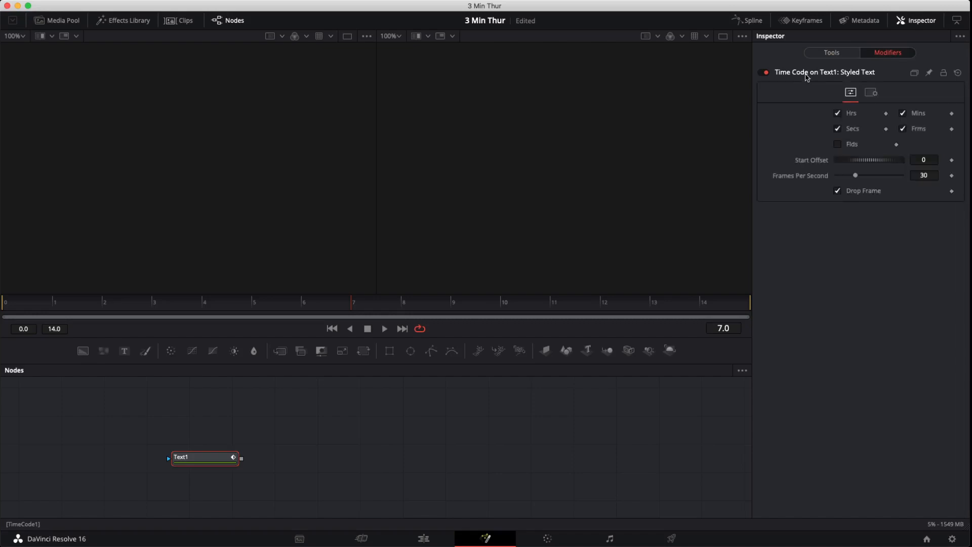
{"action": "left_click", "coordinate": [812, 76]}
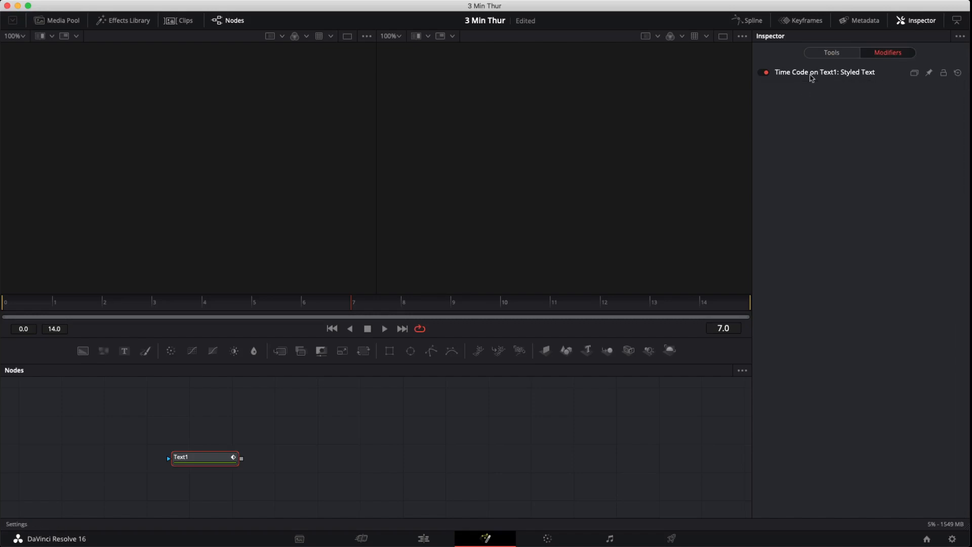
{"action": "left_click", "coordinate": [812, 76]}
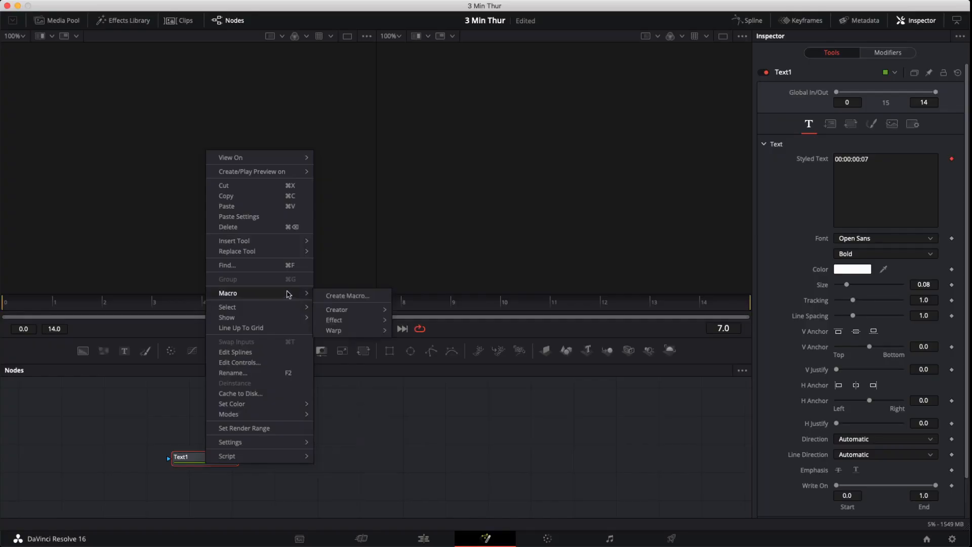
- Create a macro from the Text1 node and export its Styled Text, Font, Style, Color, Size and spacing controls
{"action": "left_click", "coordinate": [335, 296]}
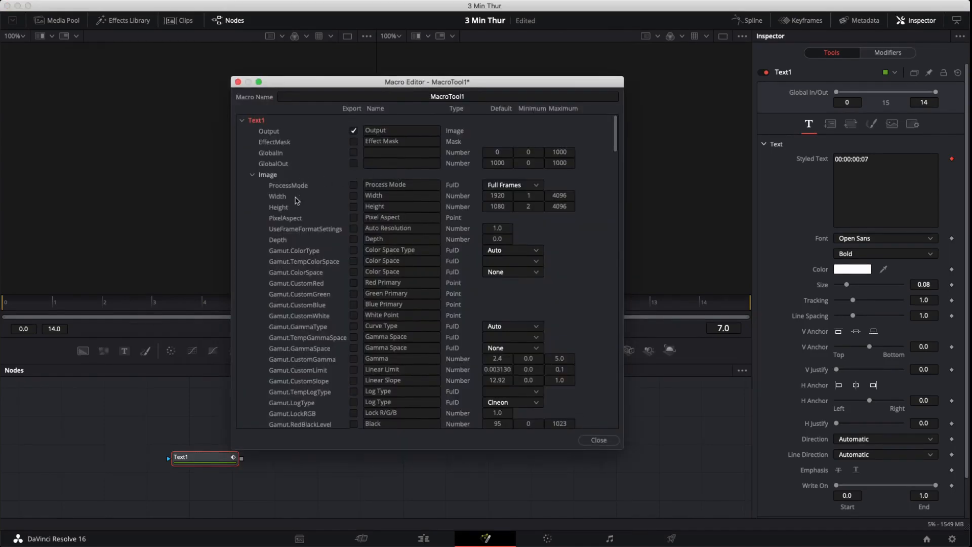
{"action": "left_click", "coordinate": [252, 175]}
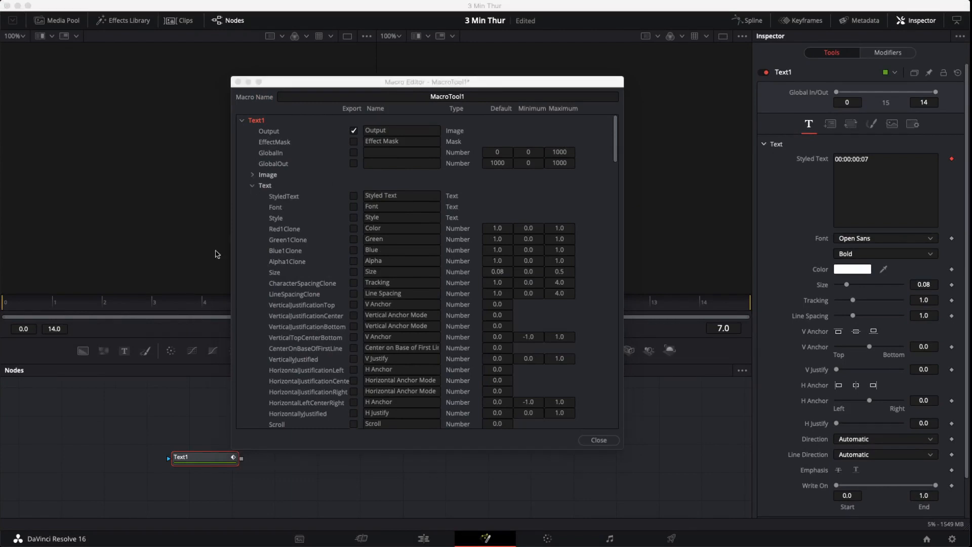
{"action": "left_click", "coordinate": [357, 198]}
{"action": "left_click", "coordinate": [354, 208]}
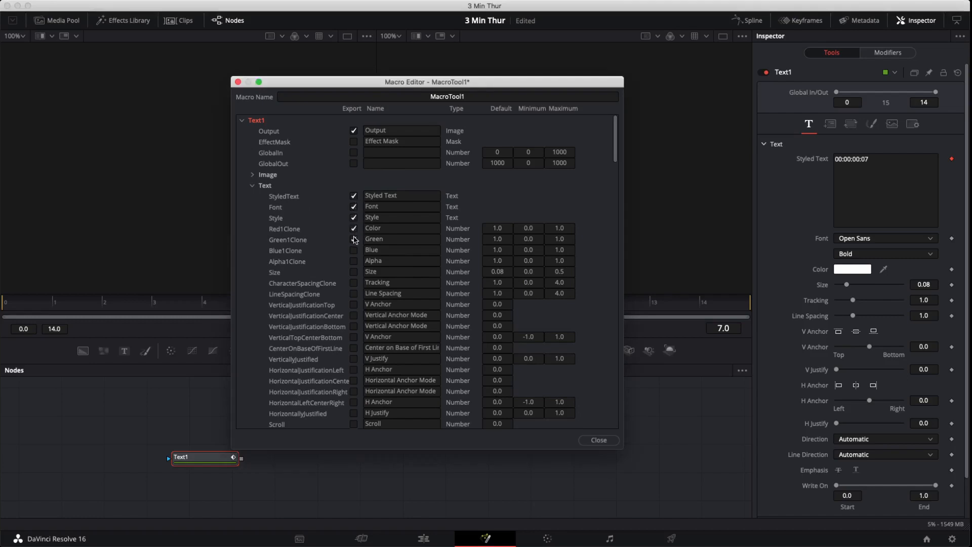
{"action": "left_click", "coordinate": [354, 273]}
{"action": "left_click", "coordinate": [354, 283]}
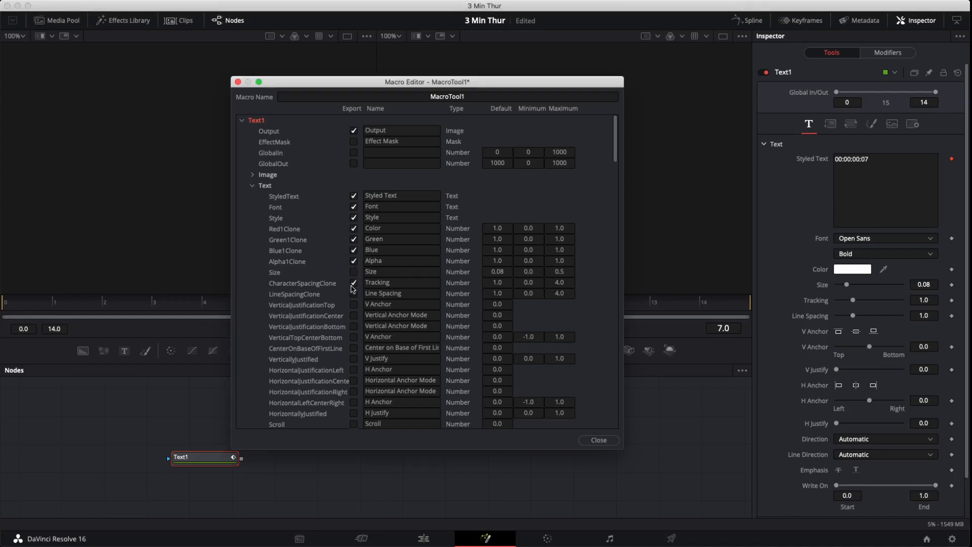
{"action": "left_click", "coordinate": [252, 185]}
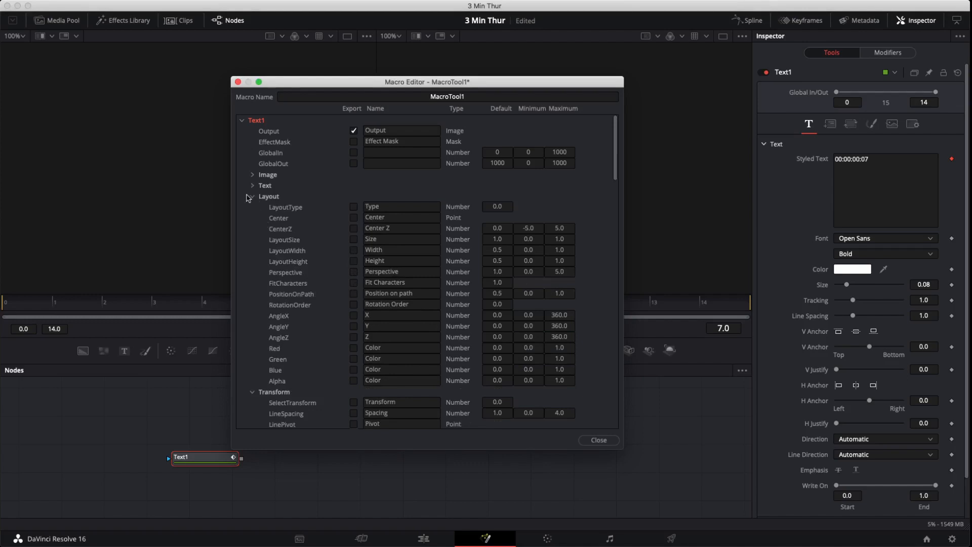
- Export the TimeCode1 modifier's Hrs, Mins, Secs, Start Offset and Frames Per Second controls in the macro
{"action": "left_click", "coordinate": [253, 197]}
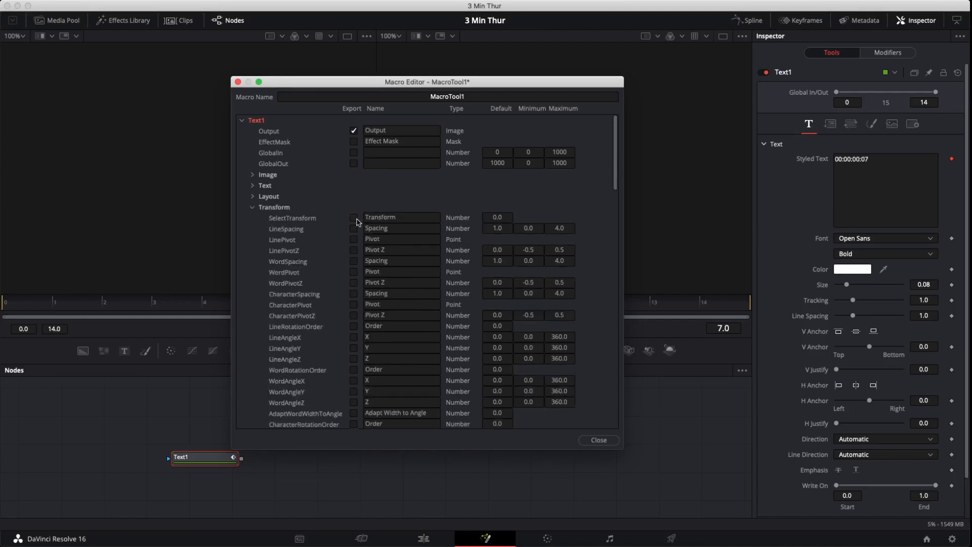
{"action": "left_click", "coordinate": [253, 208]}
{"action": "left_click", "coordinate": [254, 197]}
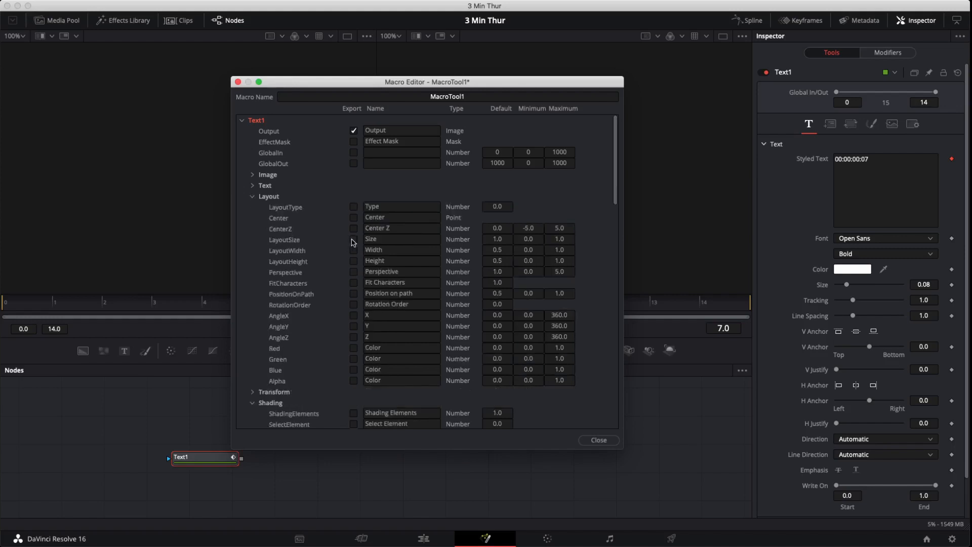
{"action": "left_click", "coordinate": [250, 197]}
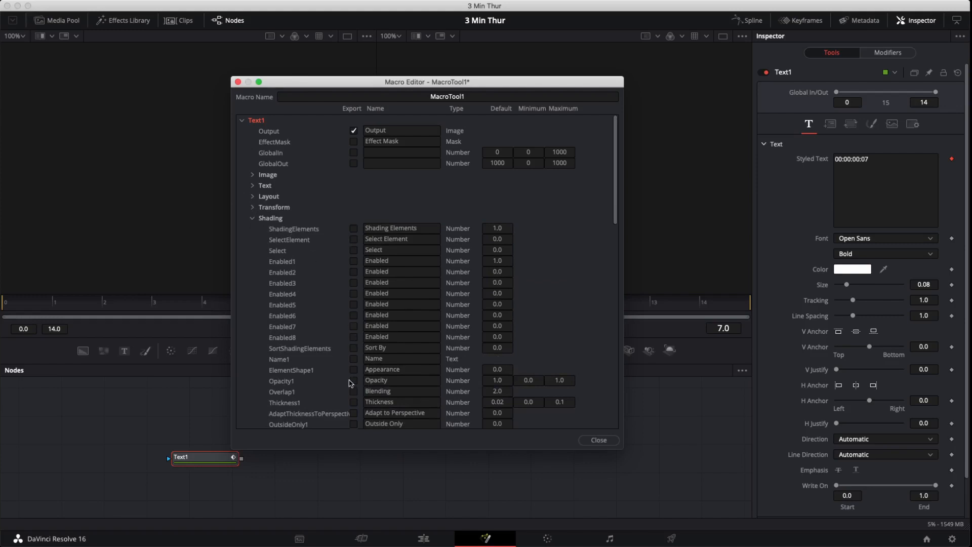
{"action": "left_click", "coordinate": [252, 218]}
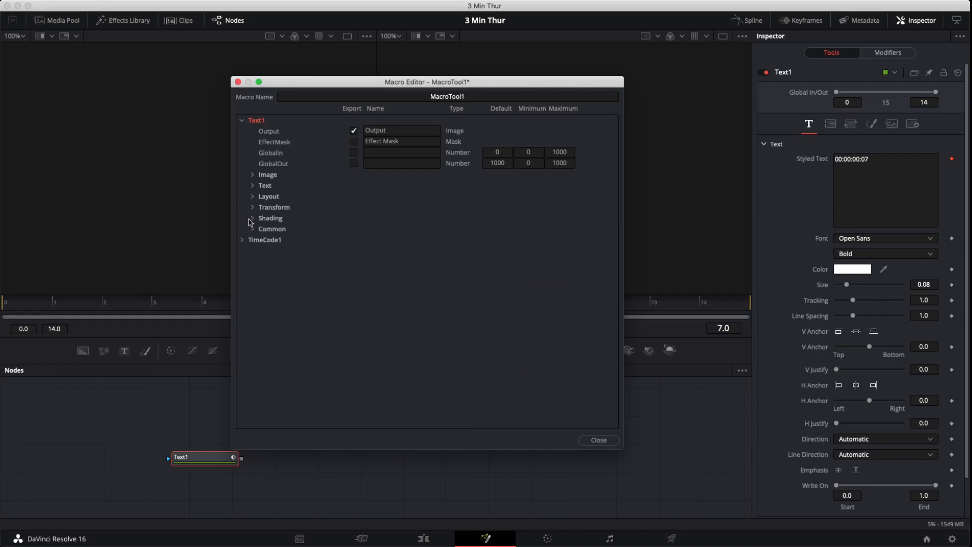
{"action": "left_click", "coordinate": [241, 241]}
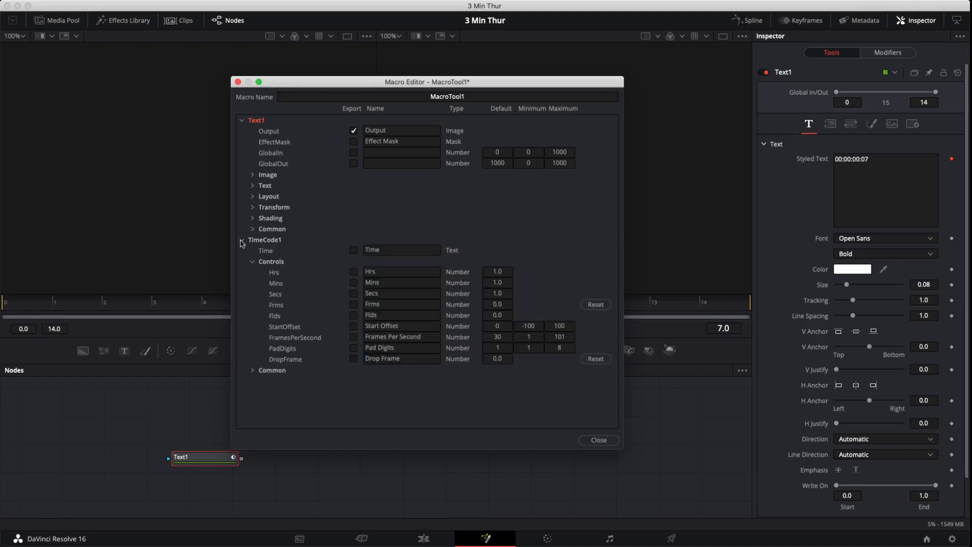
{"action": "left_click", "coordinate": [354, 273]}
{"action": "scroll", "coordinate": [885, 347], "scroll_direction": "down", "scroll_amount": 2}
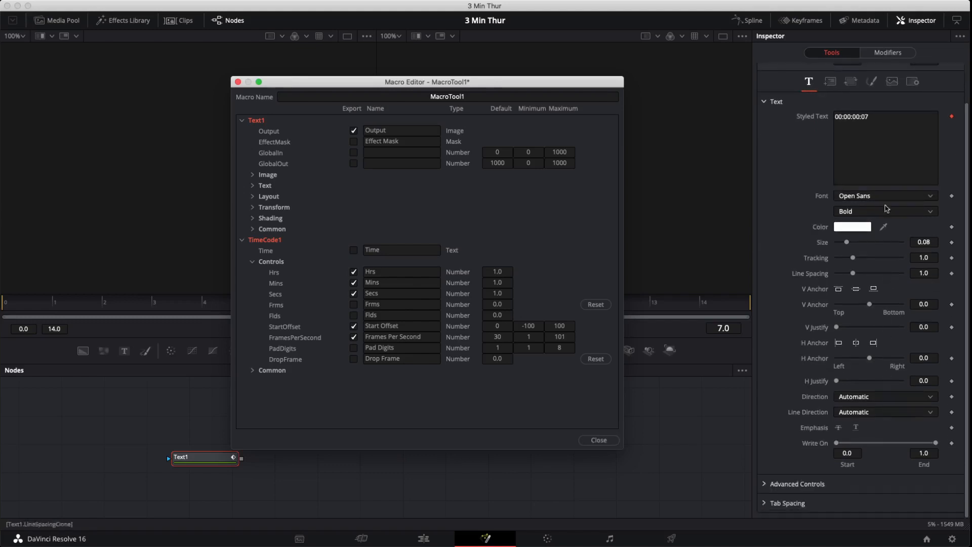
{"action": "scroll", "coordinate": [885, 347], "scroll_direction": "up", "scroll_amount": 2}
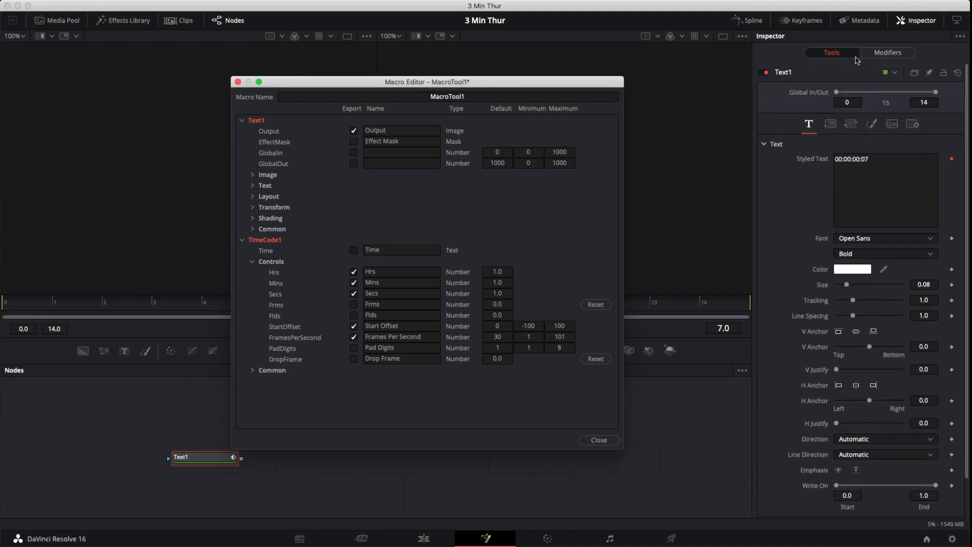
{"action": "left_click", "coordinate": [871, 54]}
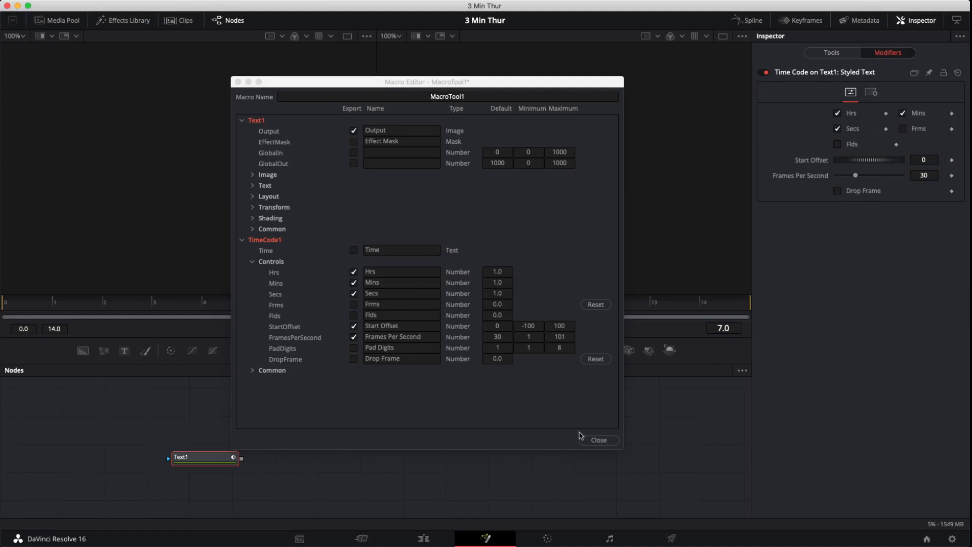
{"action": "left_click", "coordinate": [597, 440]}
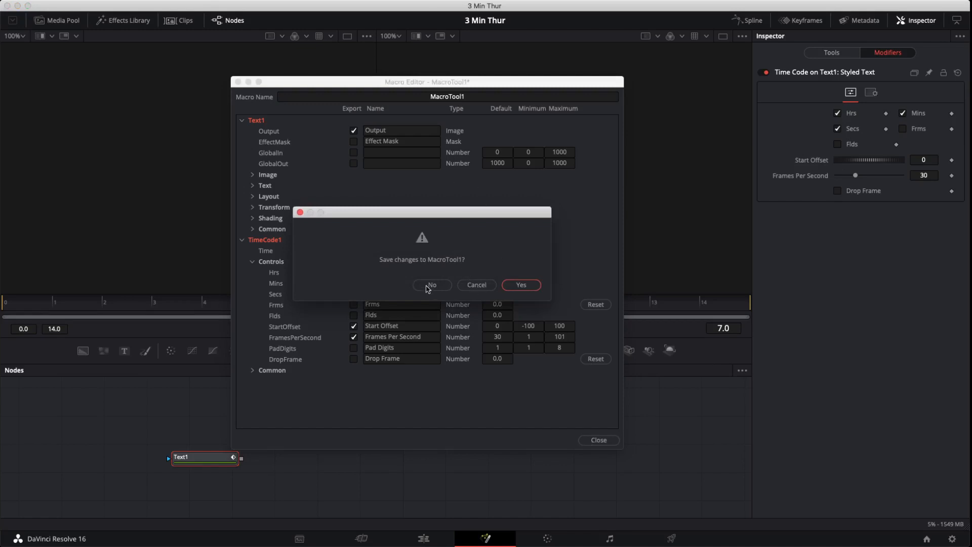
{"action": "left_click", "coordinate": [474, 284]}
- Name the macro Timer
{"action": "left_click", "coordinate": [481, 97]}
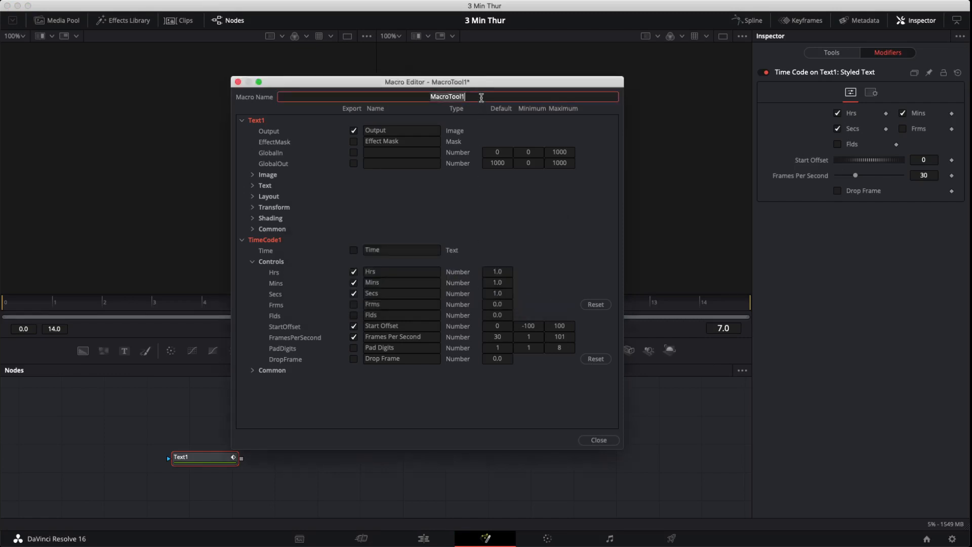
{"action": "type", "text": "Timer"}
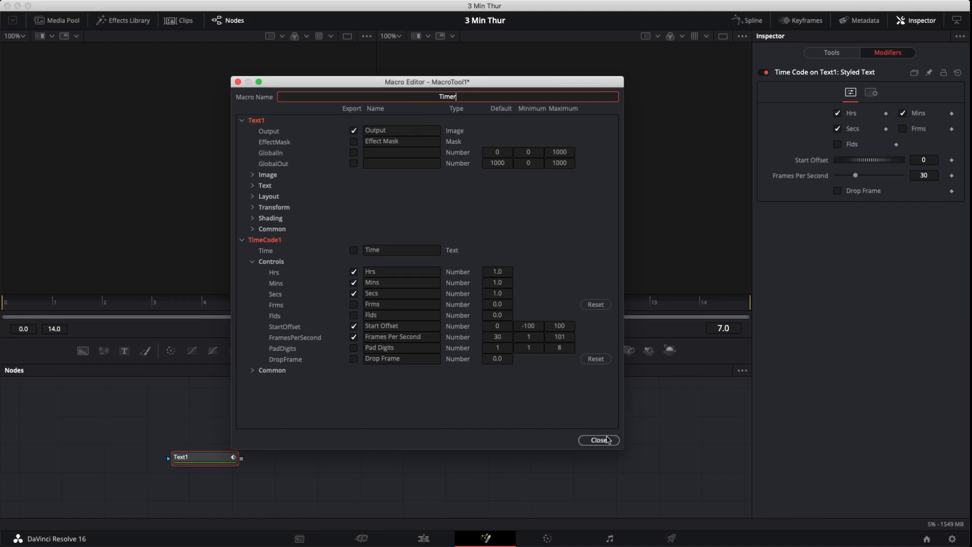
- Close the macro editor and save the macro into the Fusion Templates/Edit/Titles folder
{"action": "left_click", "coordinate": [599, 440]}
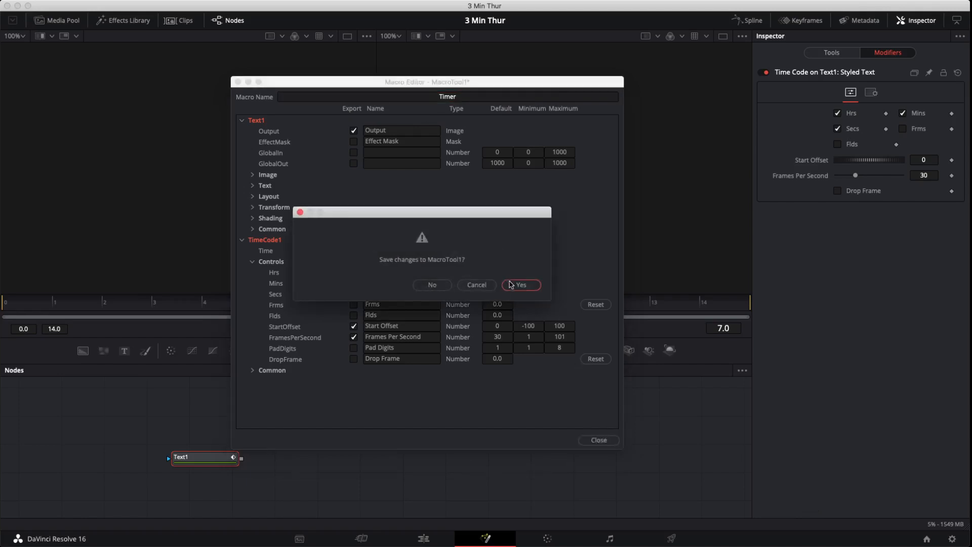
{"action": "left_click", "coordinate": [511, 285]}
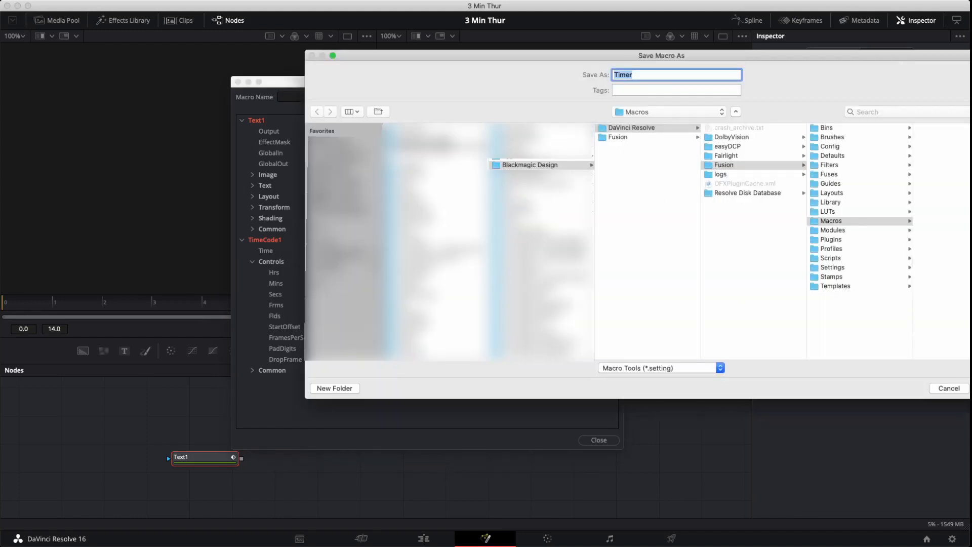
{"action": "left_click", "coordinate": [844, 287]}
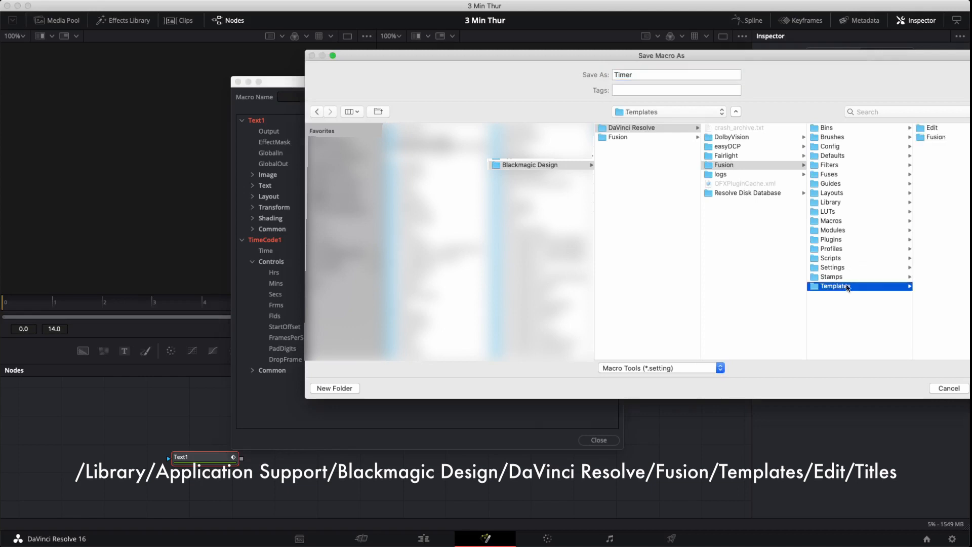
{"action": "left_click", "coordinate": [933, 128]}
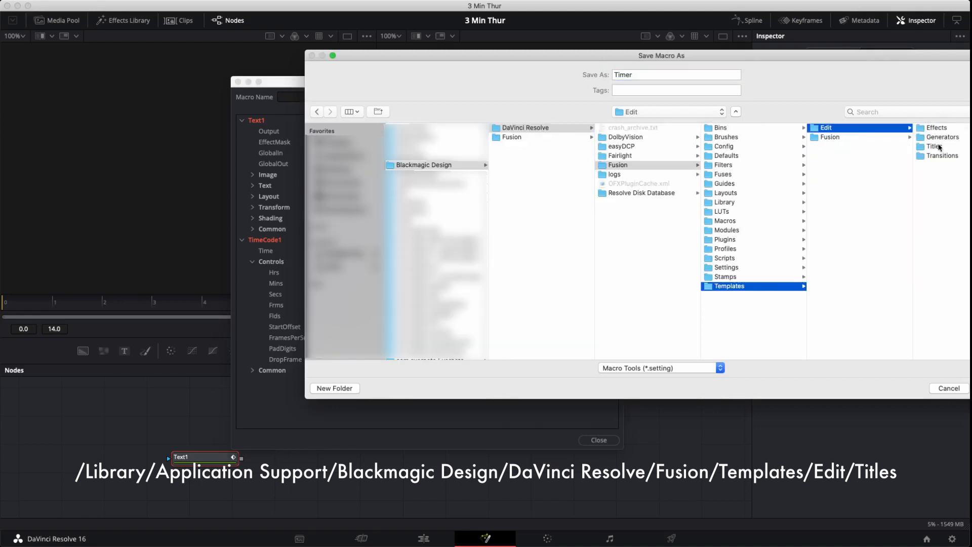
{"action": "left_click", "coordinate": [937, 147]}
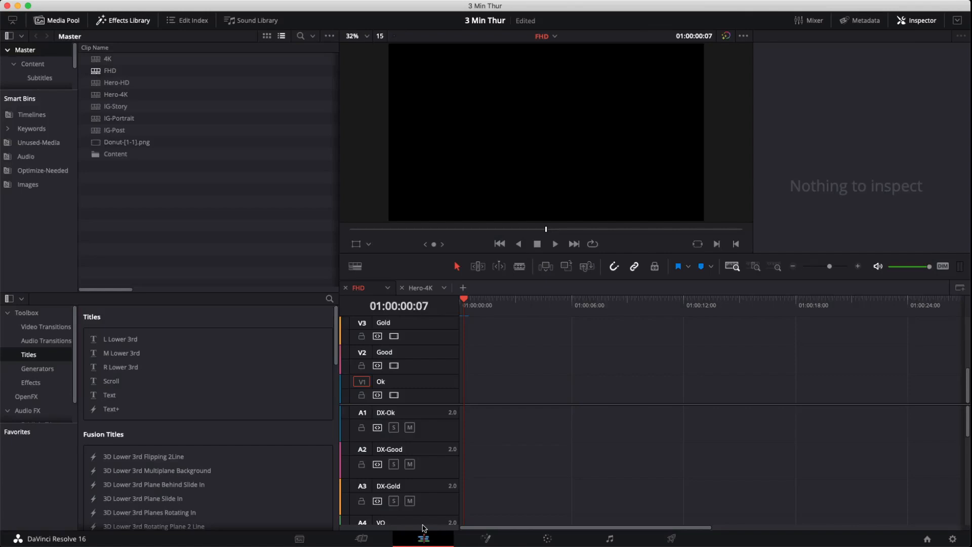
- Switch to the Edit page, select the Donut clip on Video 7 and move the playhead to 01:00:00:03
{"action": "key", "text": "shift+z"}
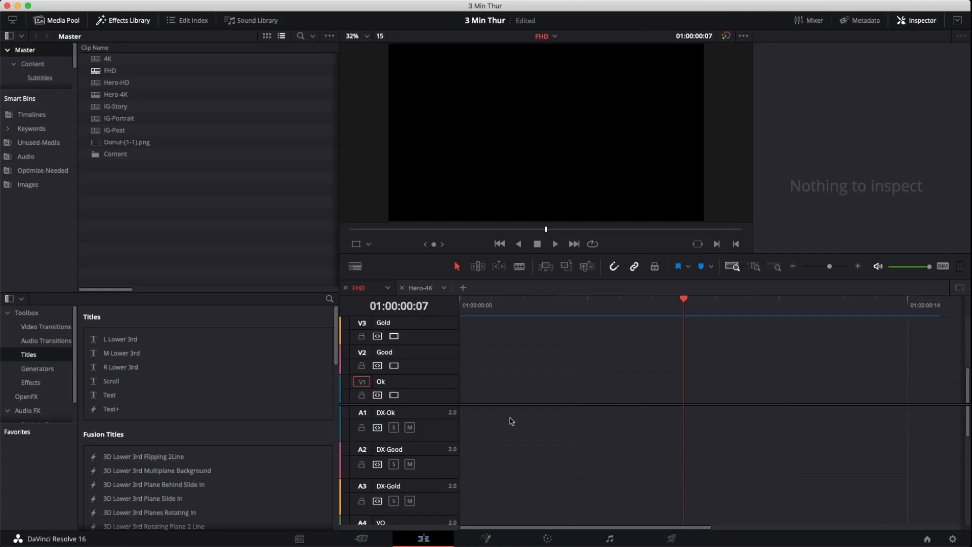
{"action": "scroll", "coordinate": [530, 387], "scroll_direction": "up", "scroll_amount": 4}
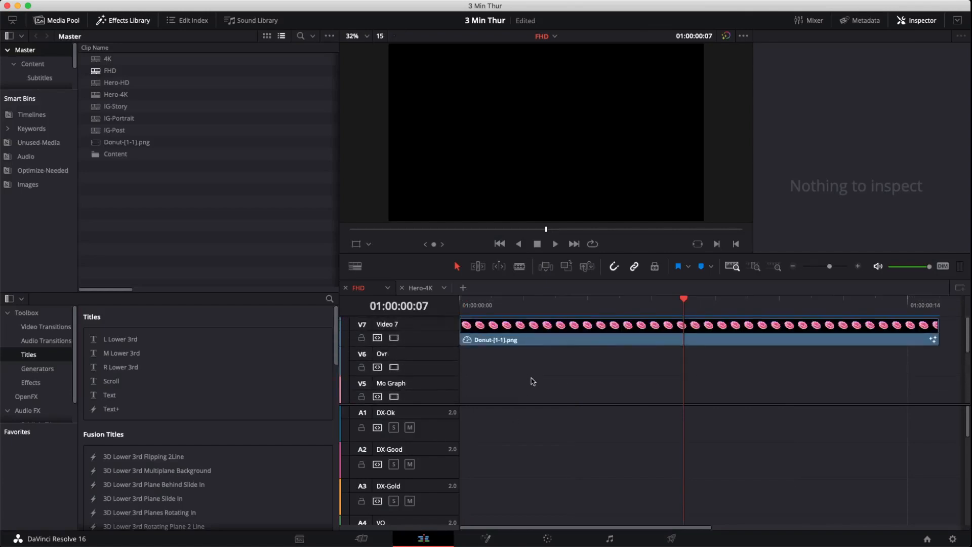
{"action": "left_click", "coordinate": [522, 328]}
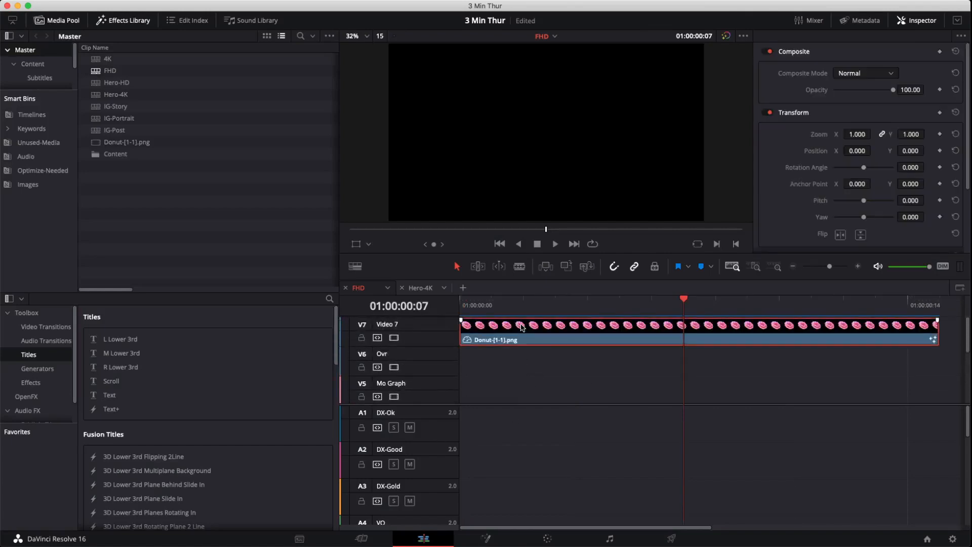
{"action": "left_click", "coordinate": [565, 299]}
{"action": "mouse_move", "coordinate": [557, 302]}
{"action": "left_mouse_down"}
{"action": "mouse_move", "coordinate": [588, 301]}
{"action": "mouse_move", "coordinate": [569, 301]}
{"action": "left_mouse_up"}
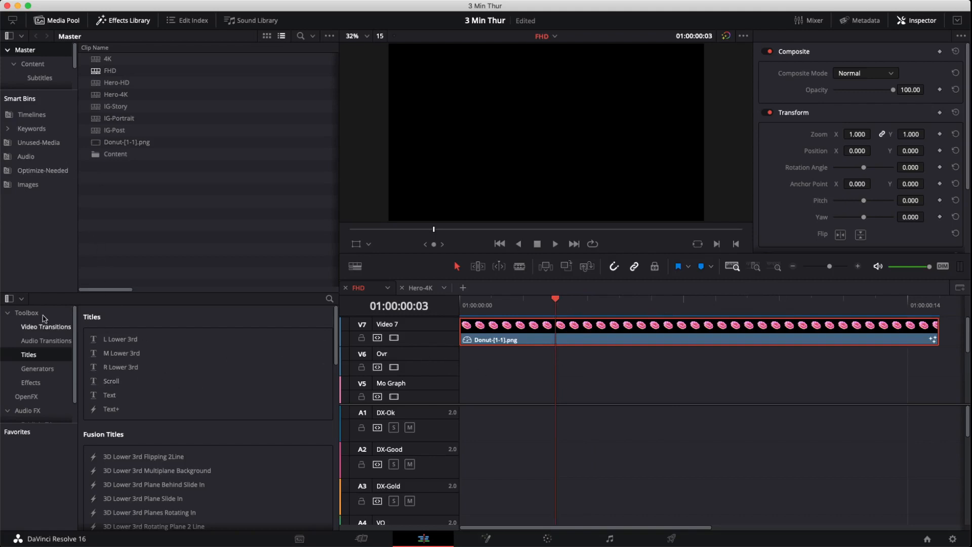
- Search the Effects Library for tim to find the Timer title
{"action": "left_click", "coordinate": [130, 24]}
{"action": "left_click", "coordinate": [131, 26]}
{"action": "left_click", "coordinate": [330, 299]}
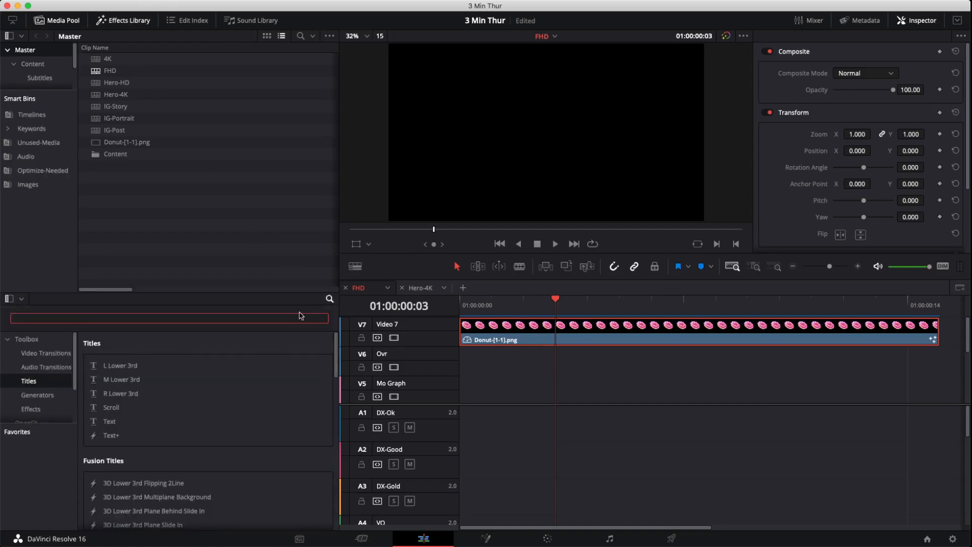
{"action": "type", "text": "tim"}
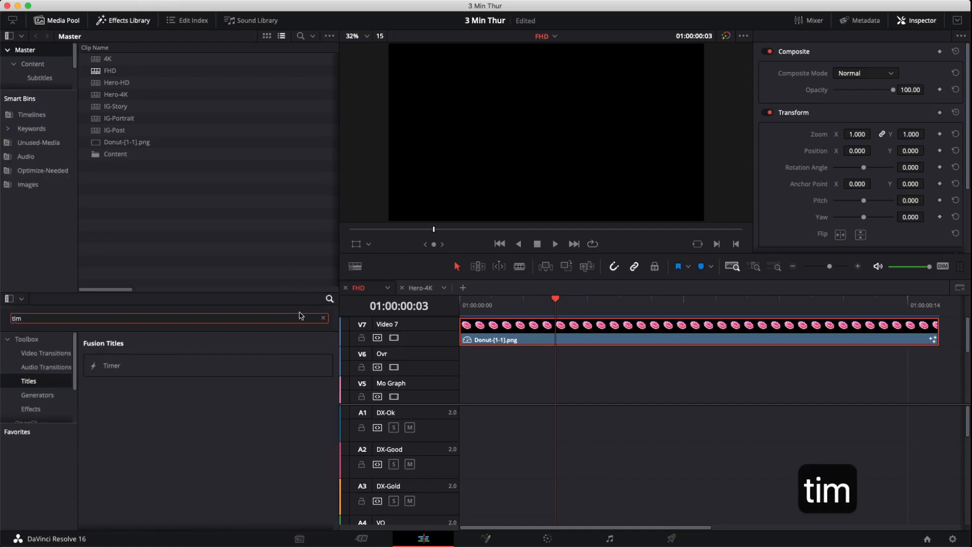
- Add the Timer title to the timeline on Video 8, above the Donut clip
{"action": "left_click_drag", "start_coordinate": [100, 367], "coordinate": [476, 332]}
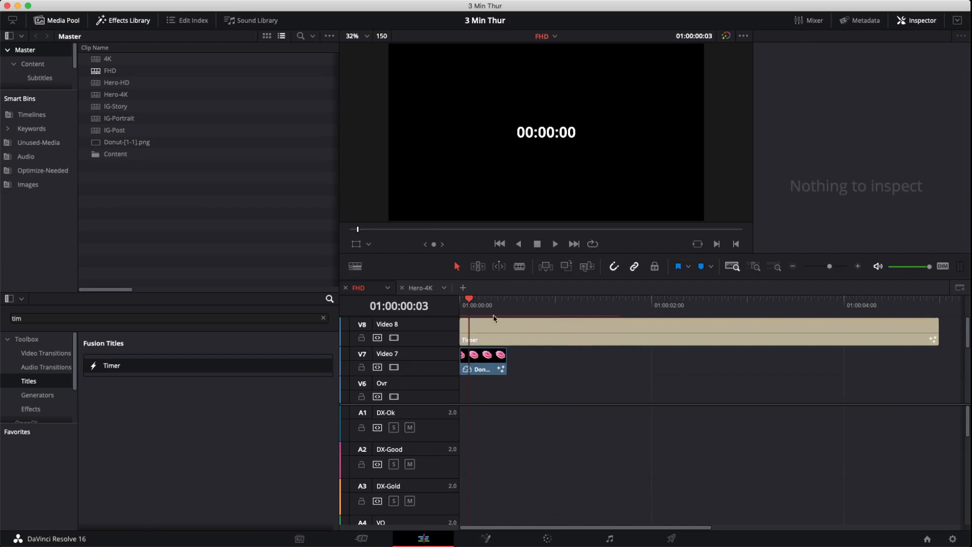
- Set the Donut clip's duration to 500.0
{"action": "left_click", "coordinate": [486, 368]}
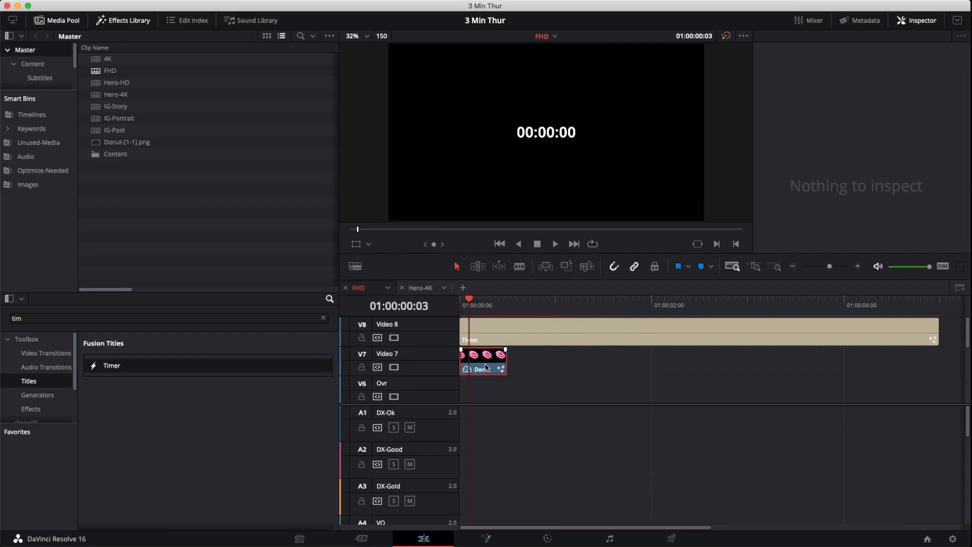
{"action": "key", "text": "super+d"}
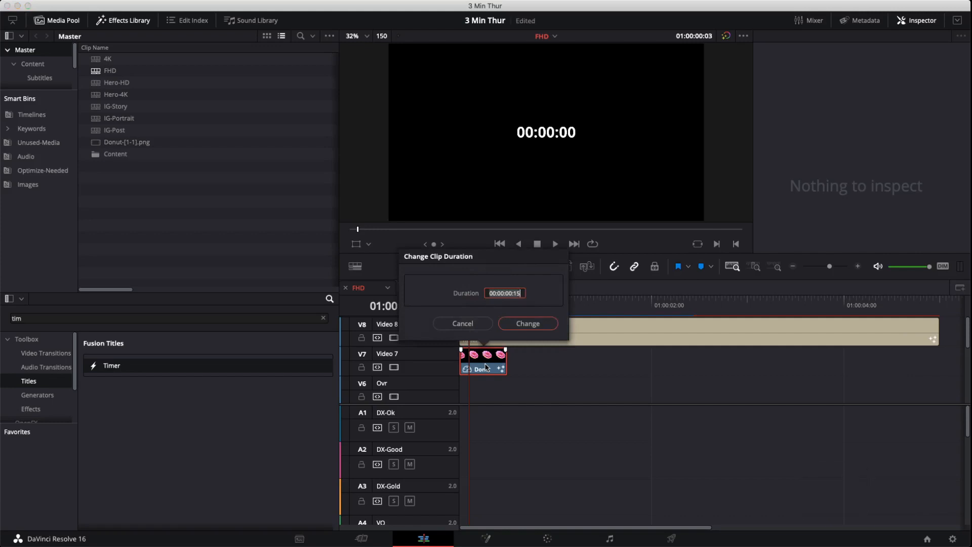
{"action": "type", "text": "500.0"}
{"action": "key", "text": "Return"}
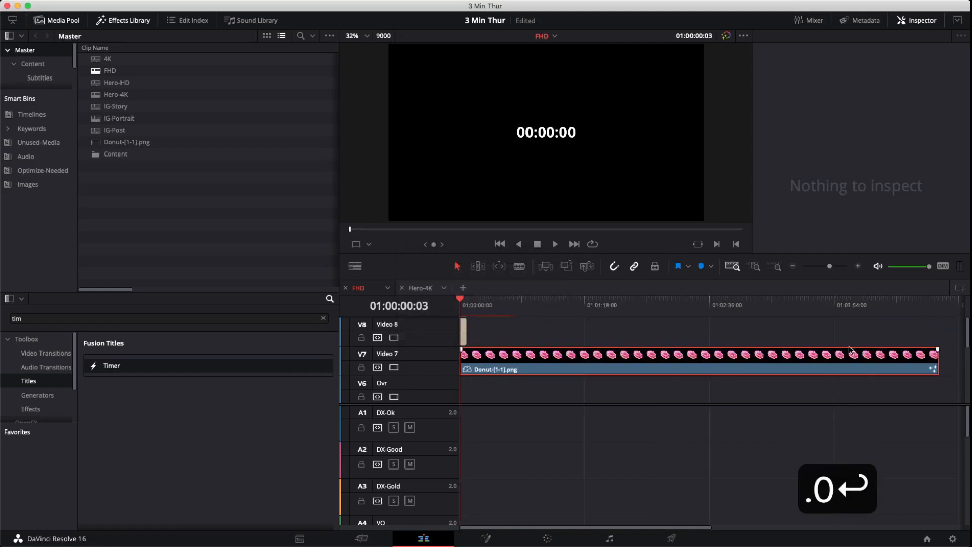
- Set the Timer title's duration to 500.0 as well
{"action": "left_click", "coordinate": [464, 330]}
{"action": "key", "text": "super+d"}
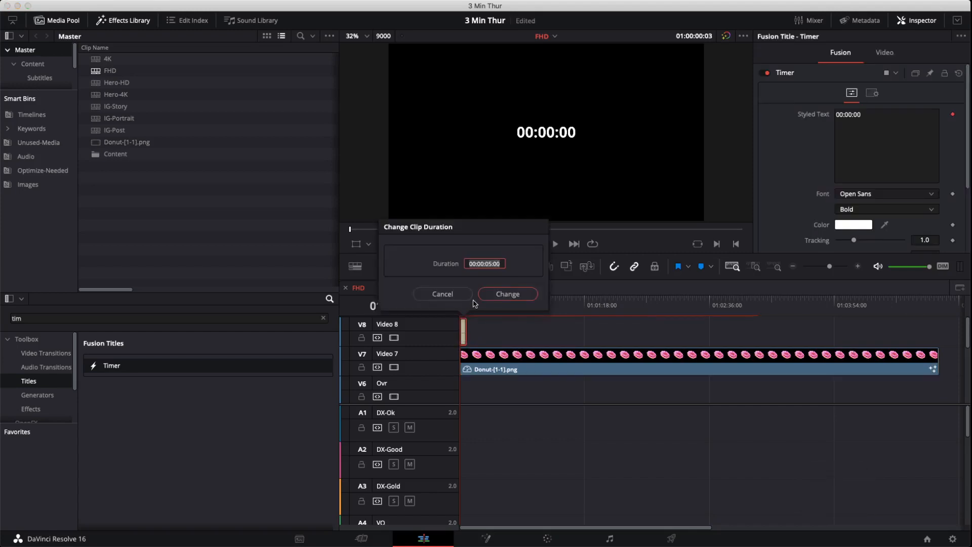
{"action": "key", "text": "Return"}
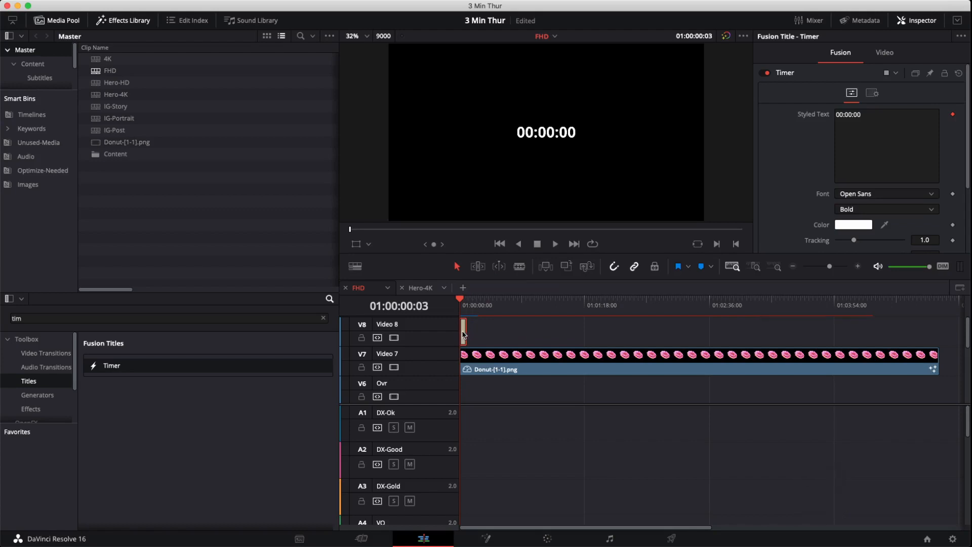
{"action": "key", "text": "super+d"}
{"action": "type", "text": "500"}
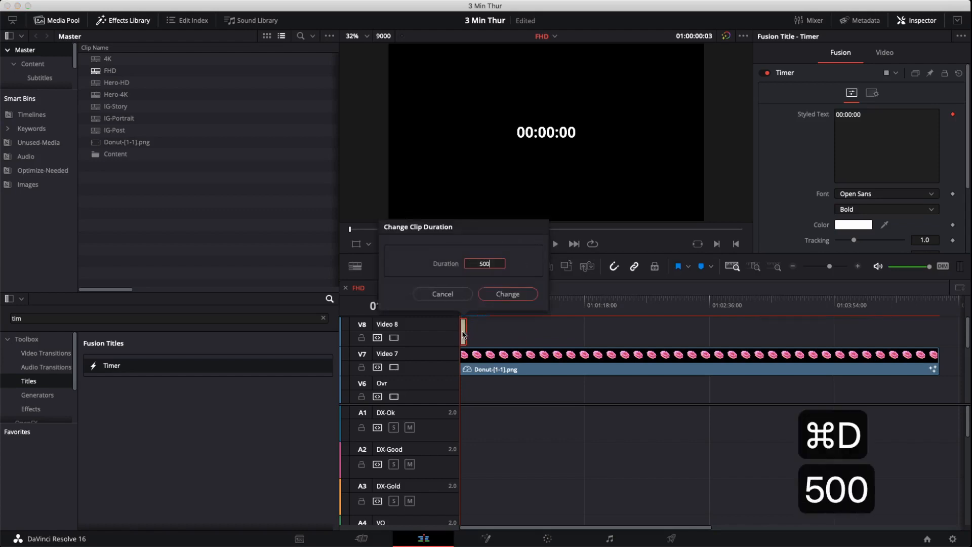
{"action": "type", "text": ".0"}
{"action": "key", "text": "Return"}
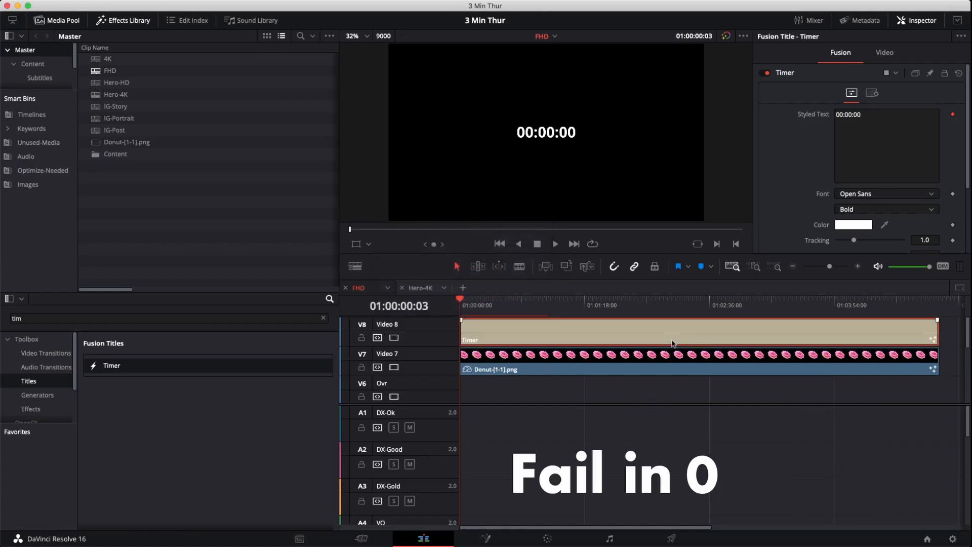
- Change the Timer text font to Futura and raise its tracking to about 1.134
{"action": "key", "text": "space"}
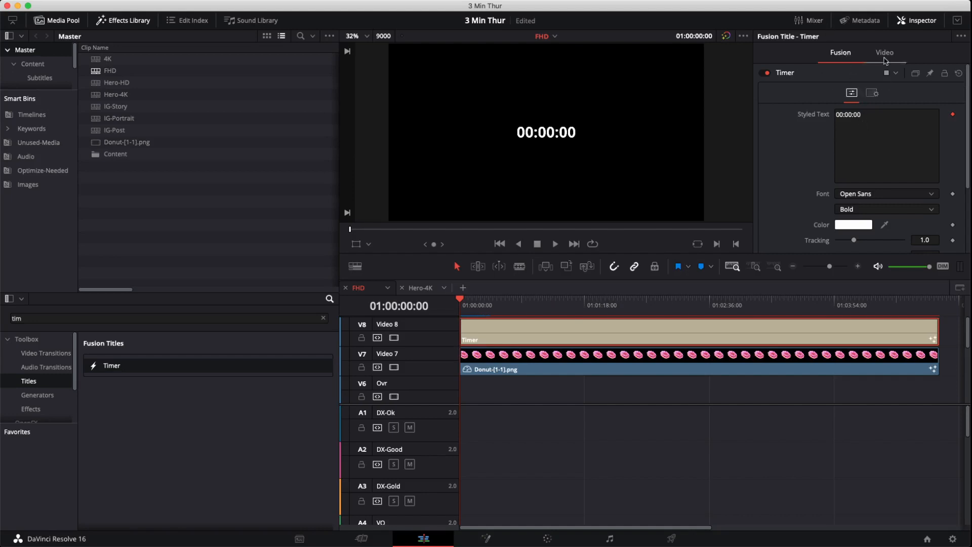
{"action": "left_click", "coordinate": [908, 140]}
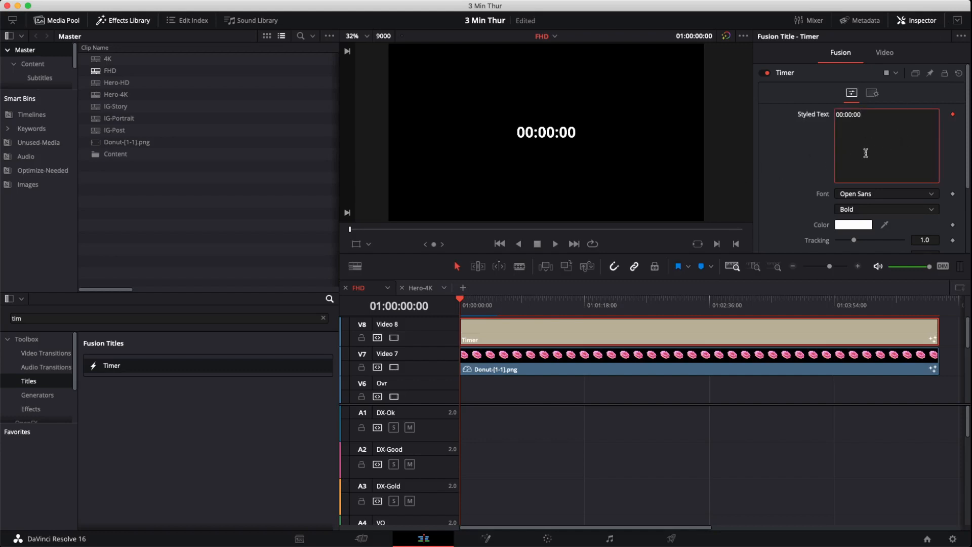
{"action": "left_click", "coordinate": [866, 194]}
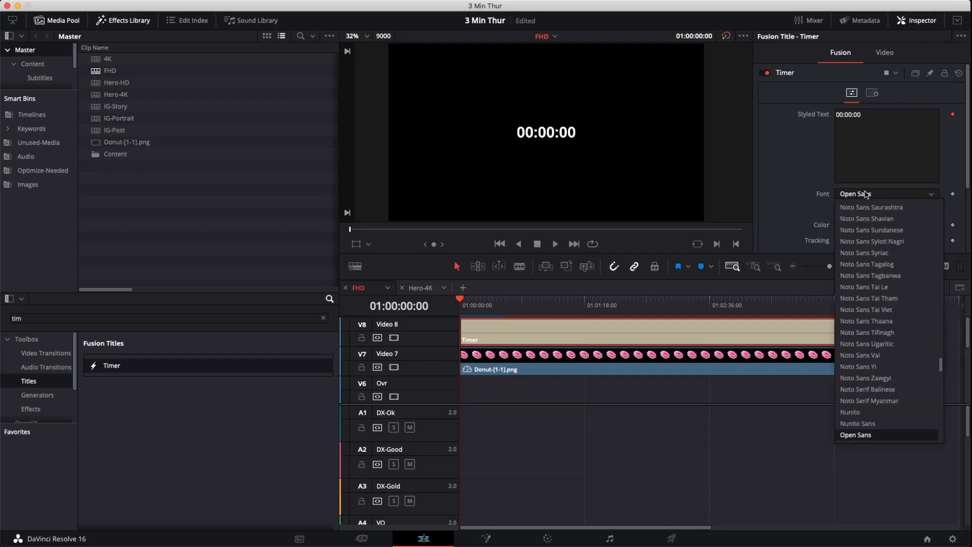
{"action": "type", "text": "Fu"}
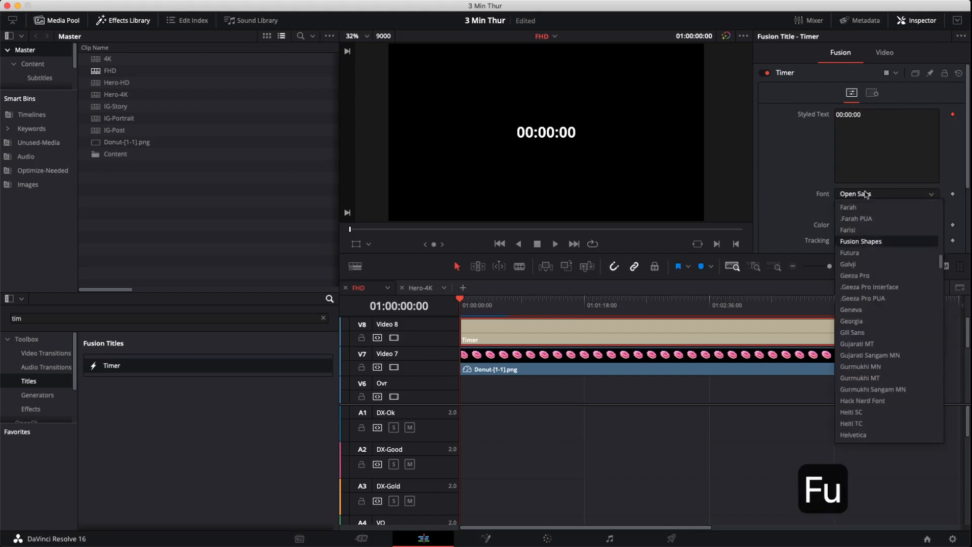
{"action": "left_click", "coordinate": [863, 254]}
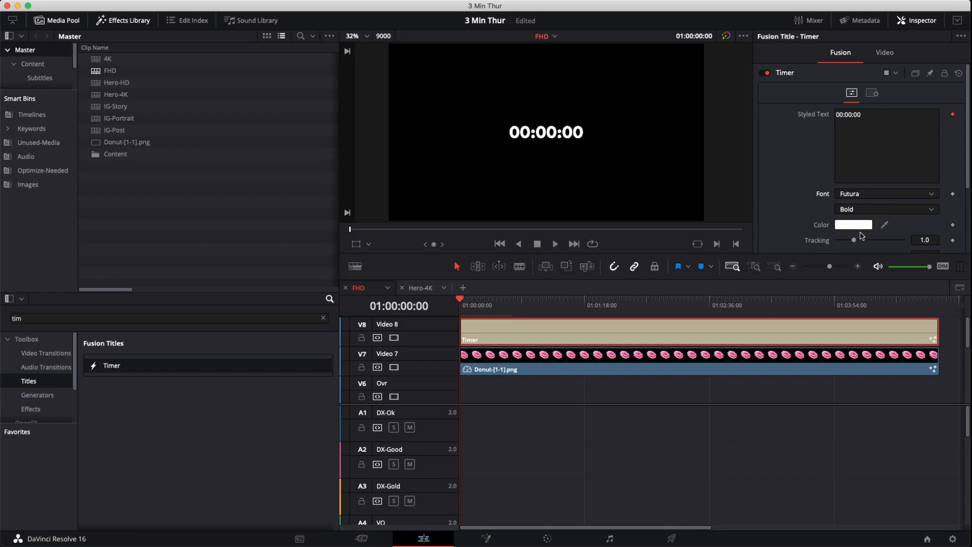
{"action": "scroll", "coordinate": [854, 239], "scroll_direction": "down", "scroll_amount": 3}
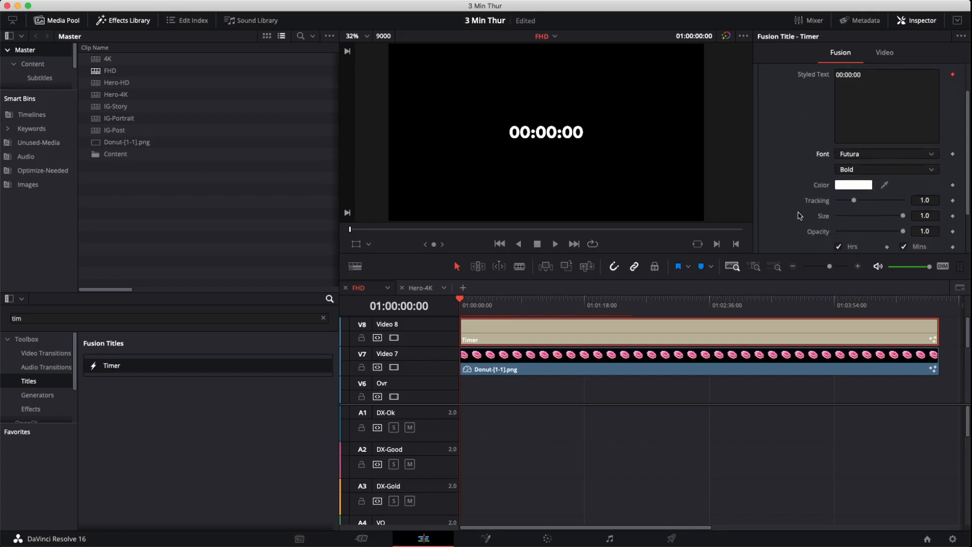
{"action": "left_click_drag", "start_coordinate": [854, 195], "coordinate": [855, 196]}
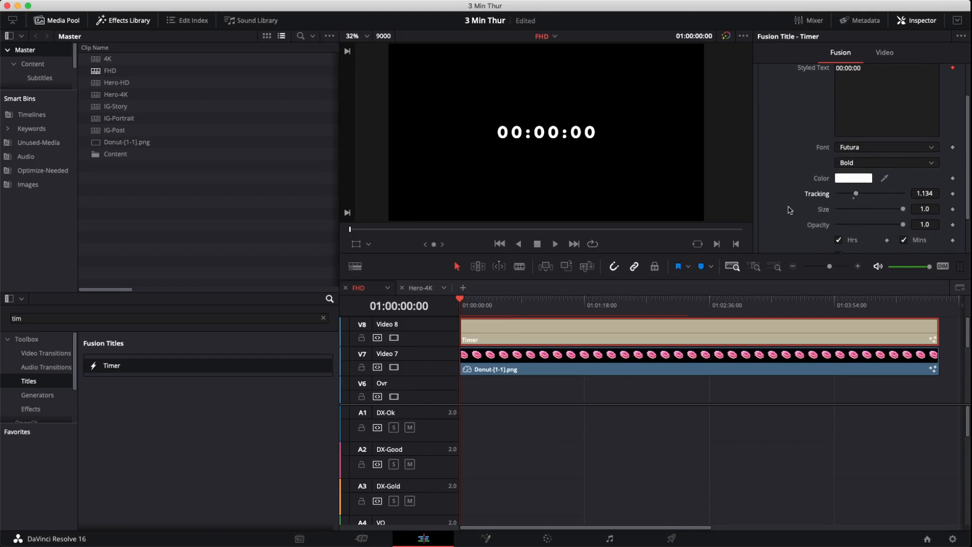
{"action": "left_click", "coordinate": [863, 163]}
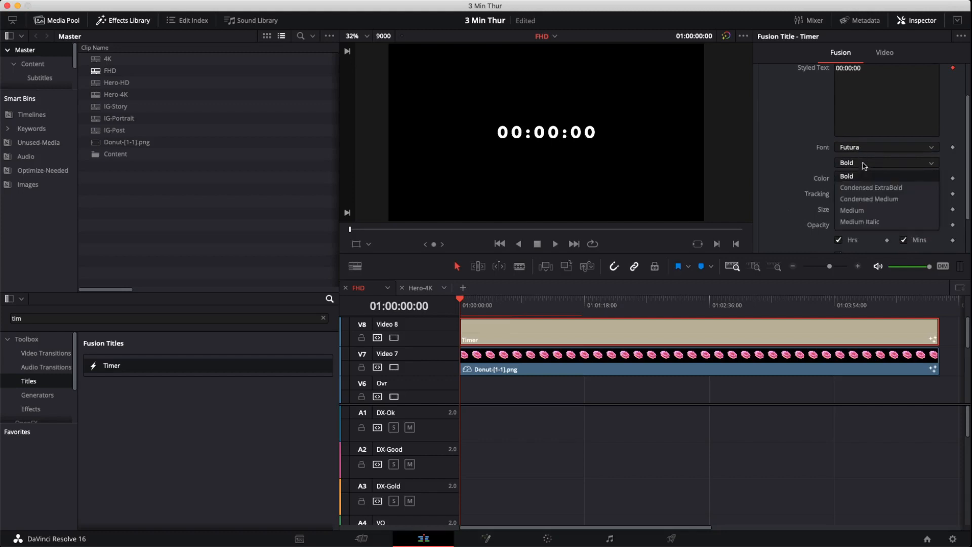
{"action": "left_click", "coordinate": [877, 211]}
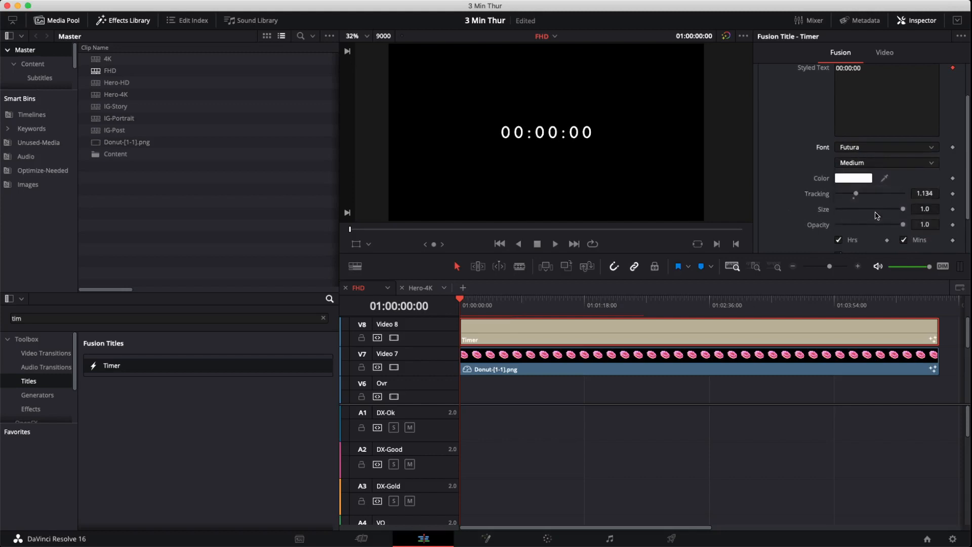
{"action": "left_click", "coordinate": [875, 162]}
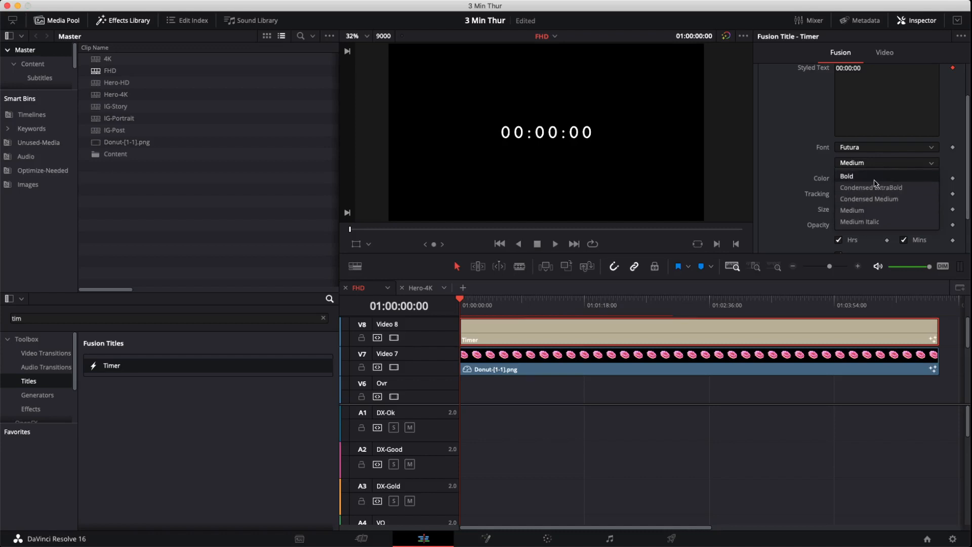
{"action": "left_click", "coordinate": [876, 176]}
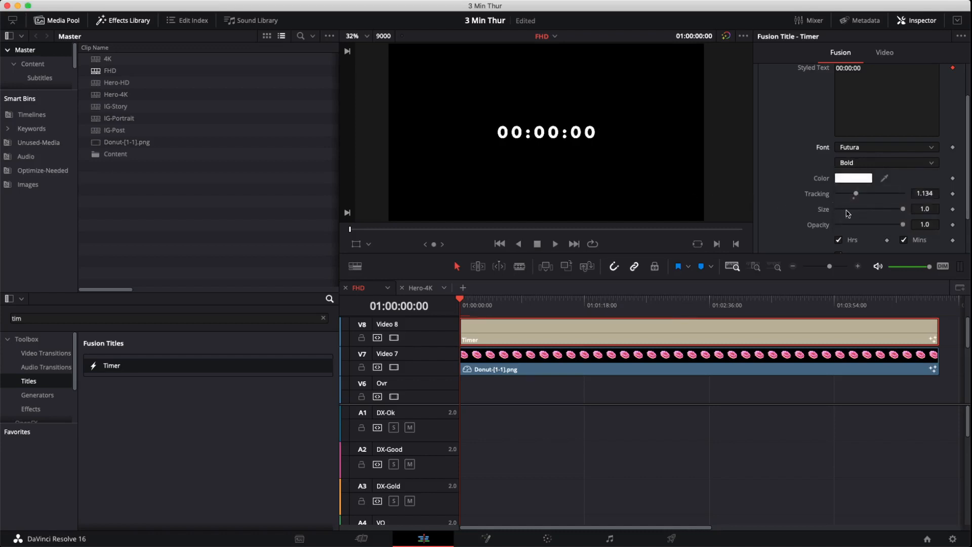
- Shrink the Timer text size to about 0.575 and move it into the lower-right corner of the frame
{"action": "left_click_drag", "start_coordinate": [904, 210], "coordinate": [875, 210]}
{"action": "left_click", "coordinate": [356, 244]}
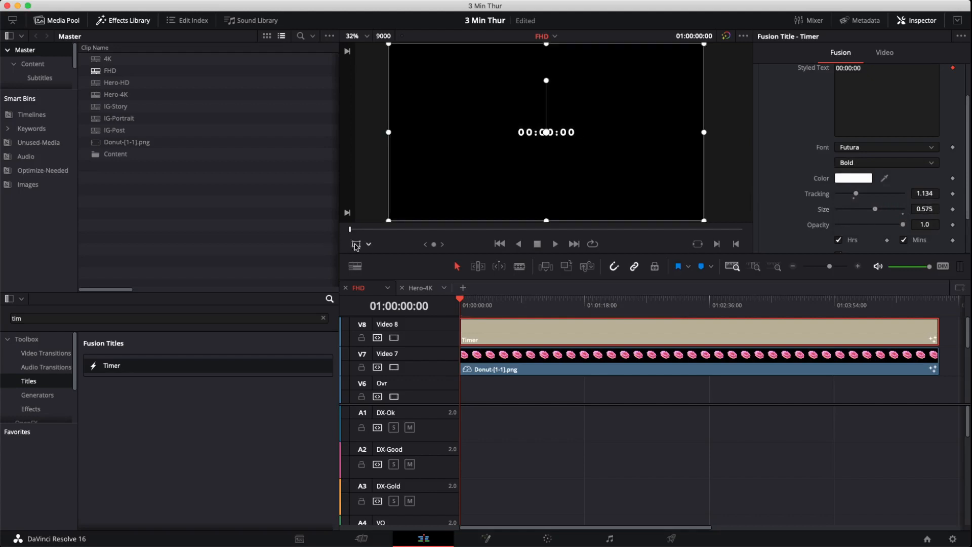
{"action": "left_click_drag", "start_coordinate": [511, 150], "coordinate": [631, 215]}
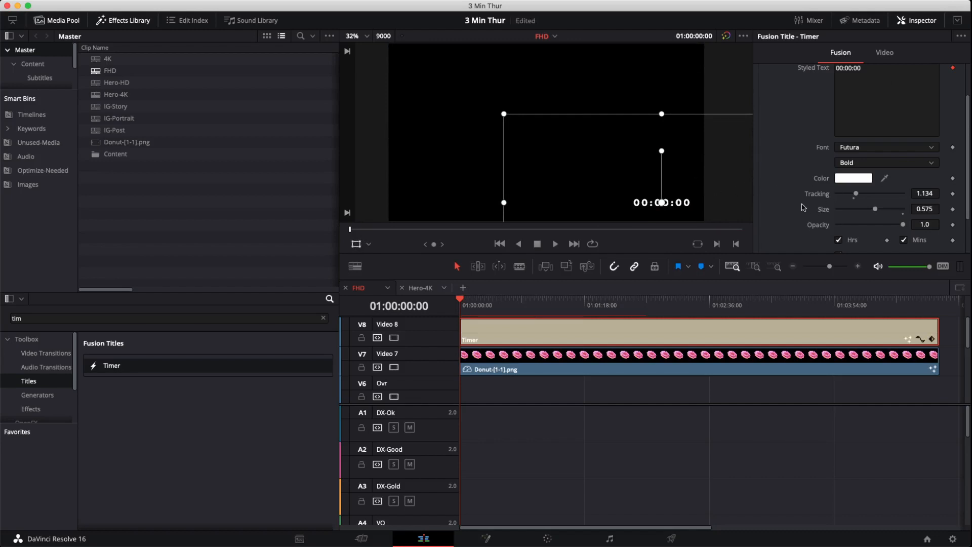
- Hide the hours from the timer display and turn off the onscreen transform controls
{"action": "scroll", "coordinate": [801, 208], "scroll_direction": "down", "scroll_amount": 3}
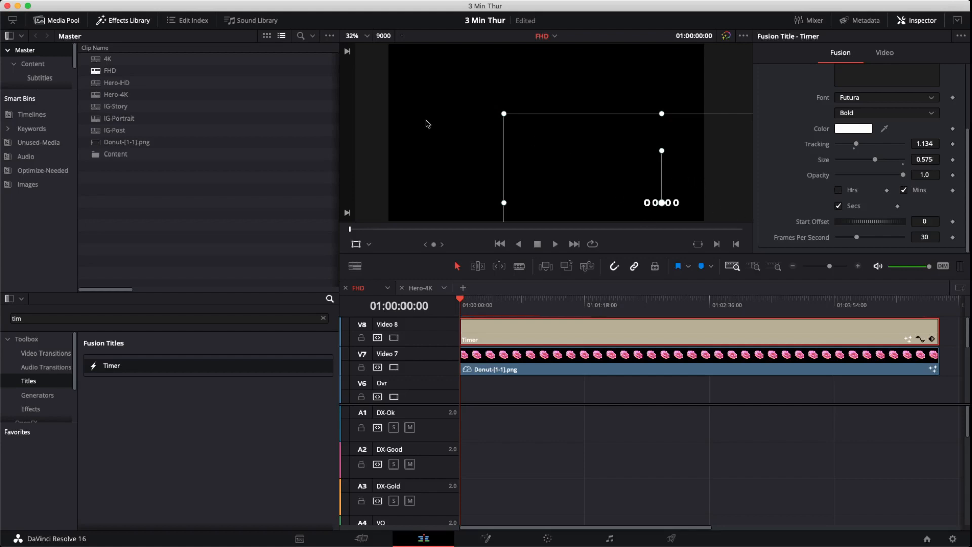
{"action": "left_click", "coordinate": [365, 245]}
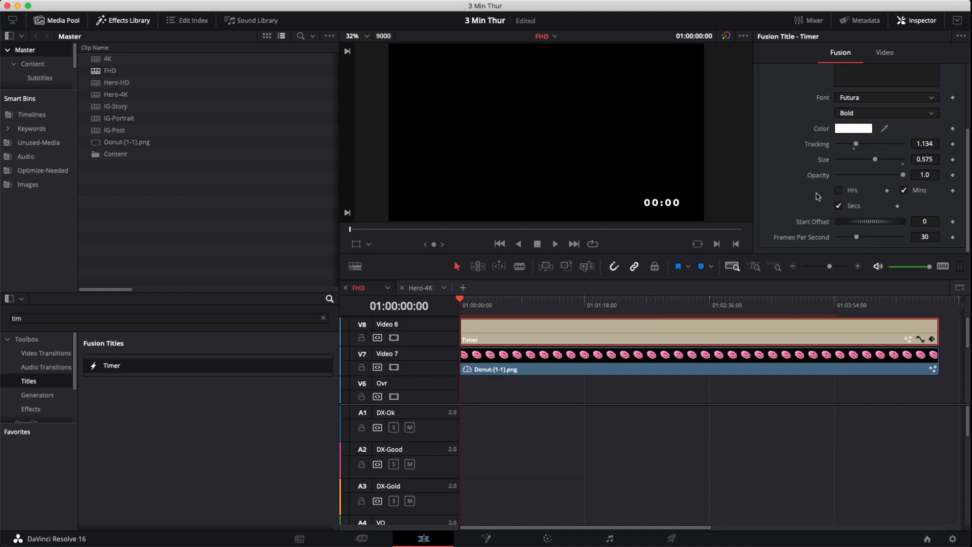
- Set the Timer's Frames Per Second to -30 to make it count down
{"action": "left_click", "coordinate": [924, 237]}
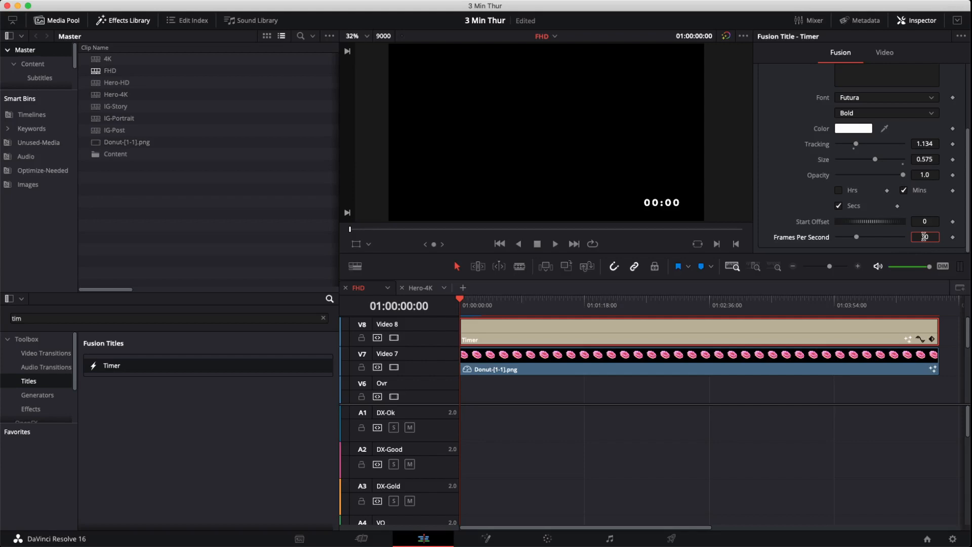
{"action": "key", "text": "Left"}
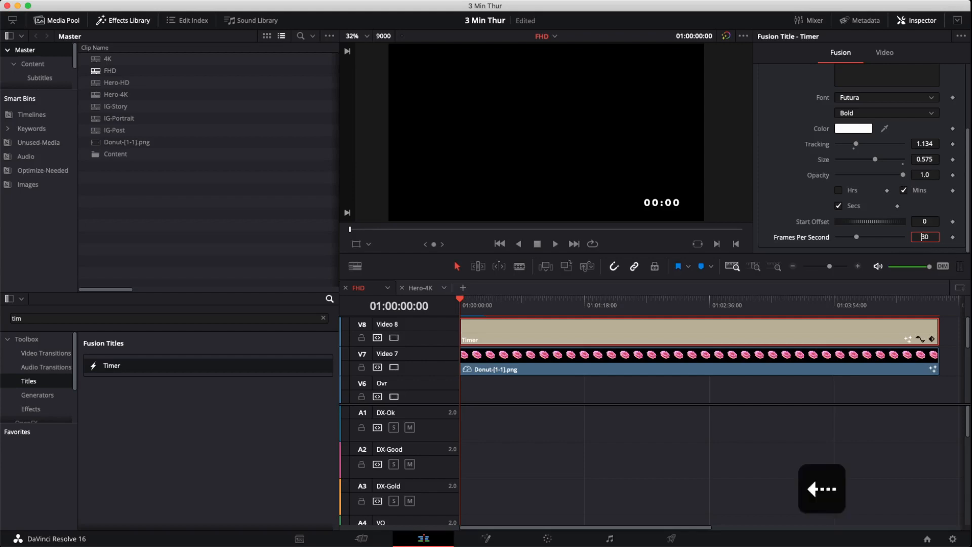
{"action": "type", "text": "-"}
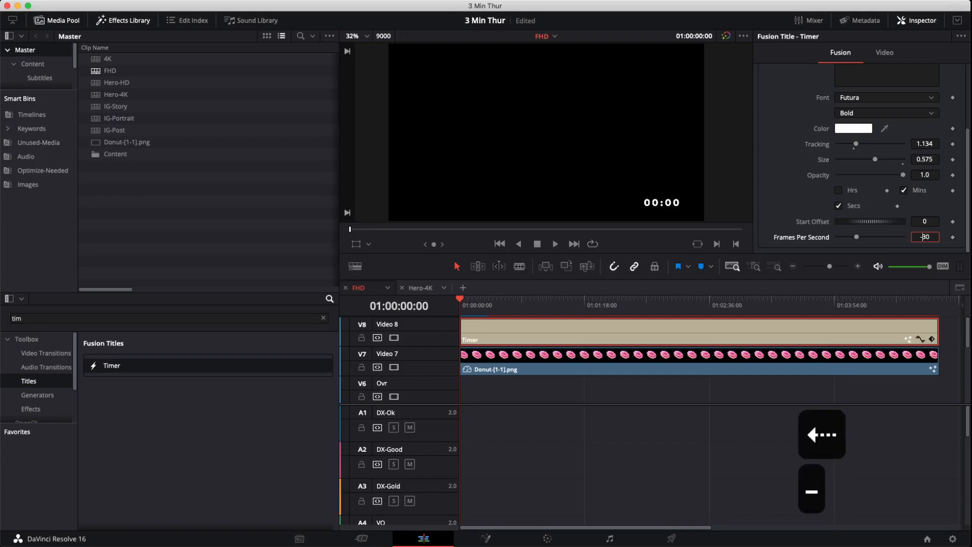
{"action": "key", "text": "Return"}
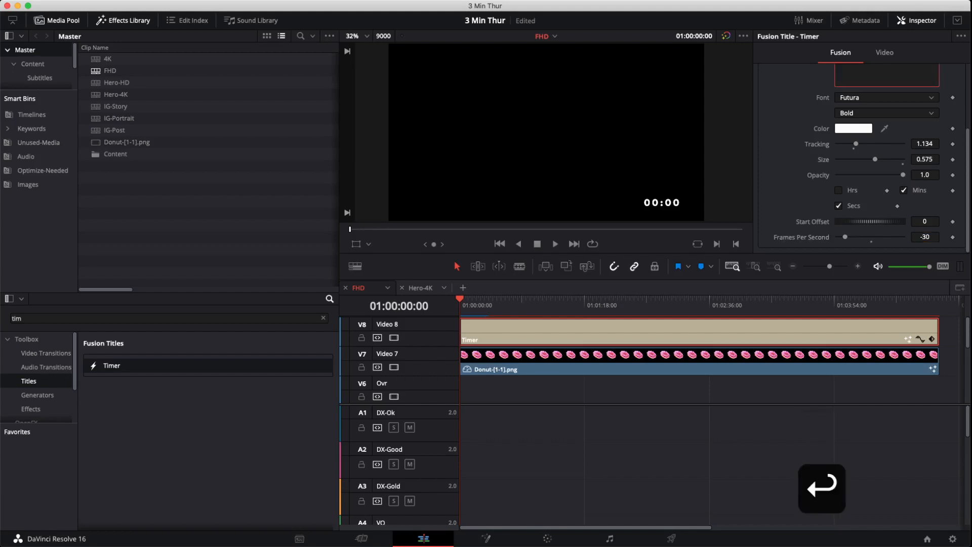
- Play back the timeline to preview the timer counting
{"action": "key", "text": "space"}
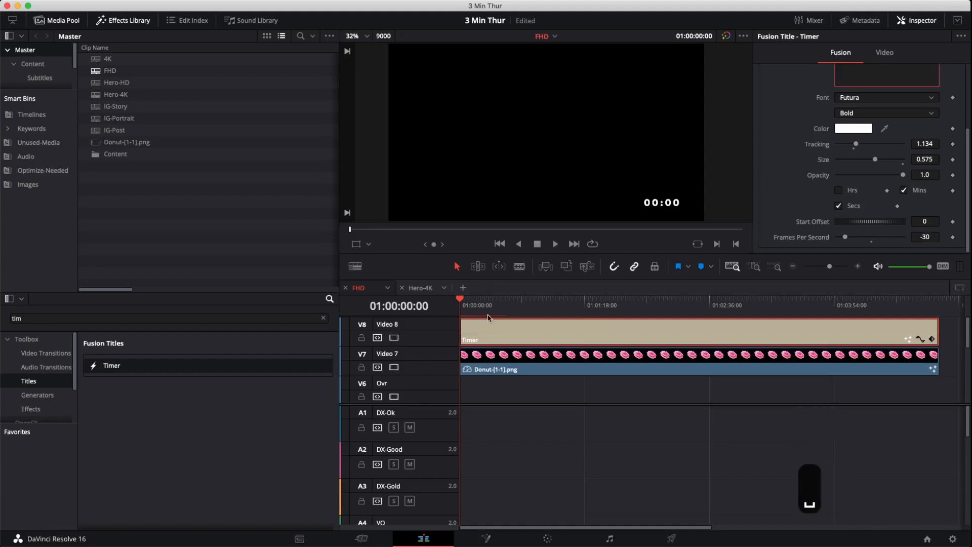
{"action": "key", "text": "space"}
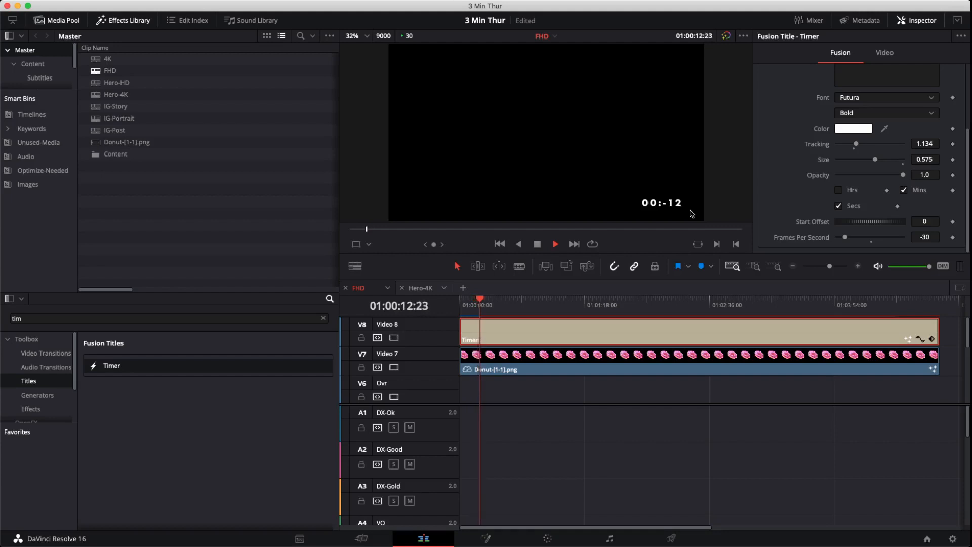
{"action": "key", "text": "space"}
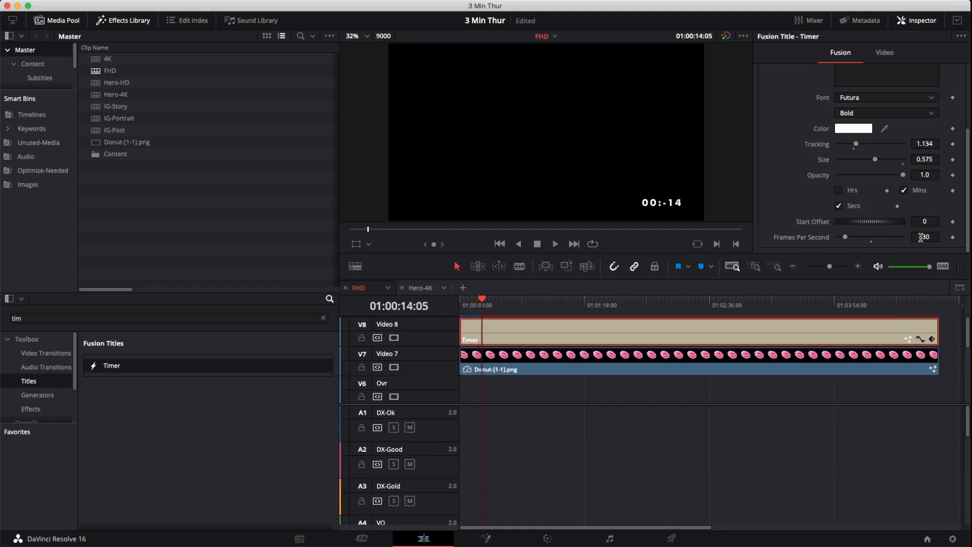
- Reset the Frames Per Second and re-enter -30
{"action": "left_click", "coordinate": [934, 222]}
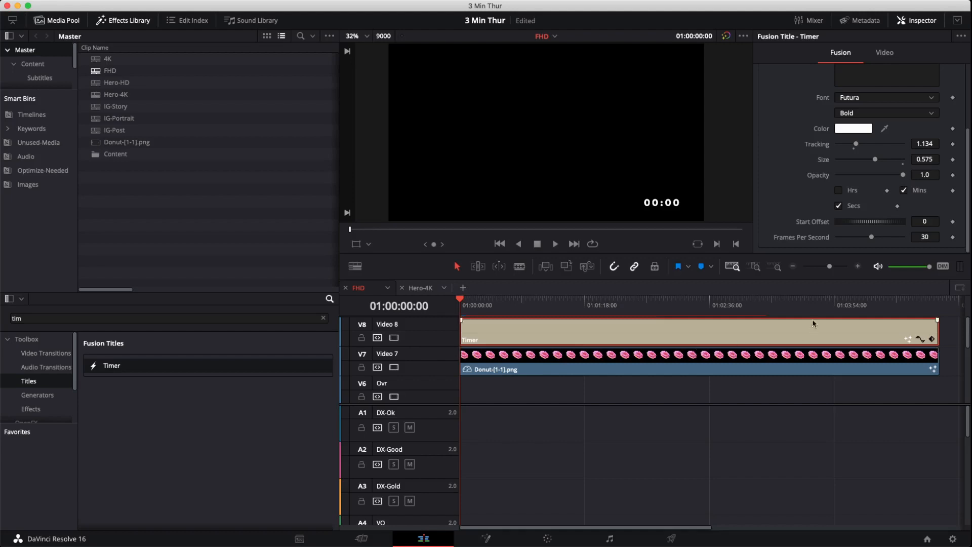
{"action": "left_click", "coordinate": [915, 237]}
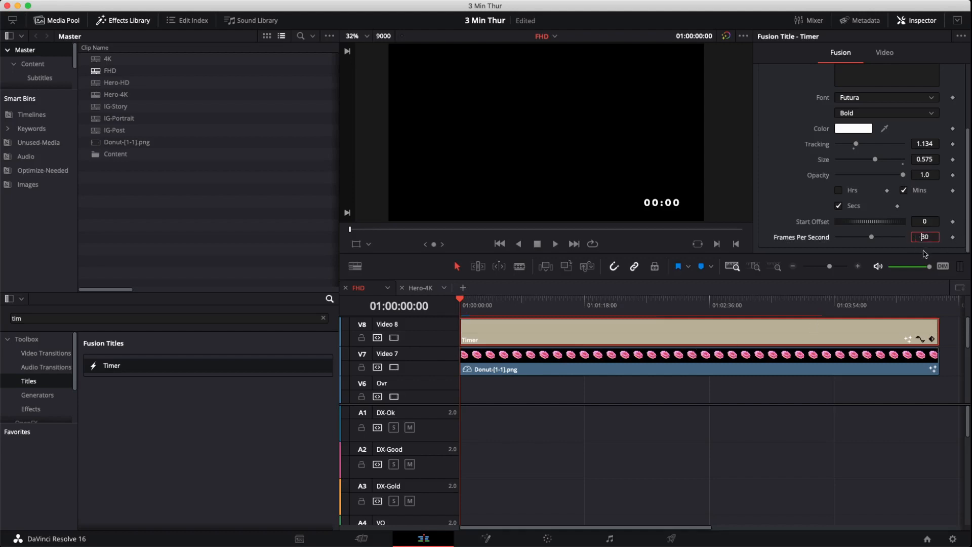
{"action": "type", "text": "-"}
{"action": "key", "text": "Return"}
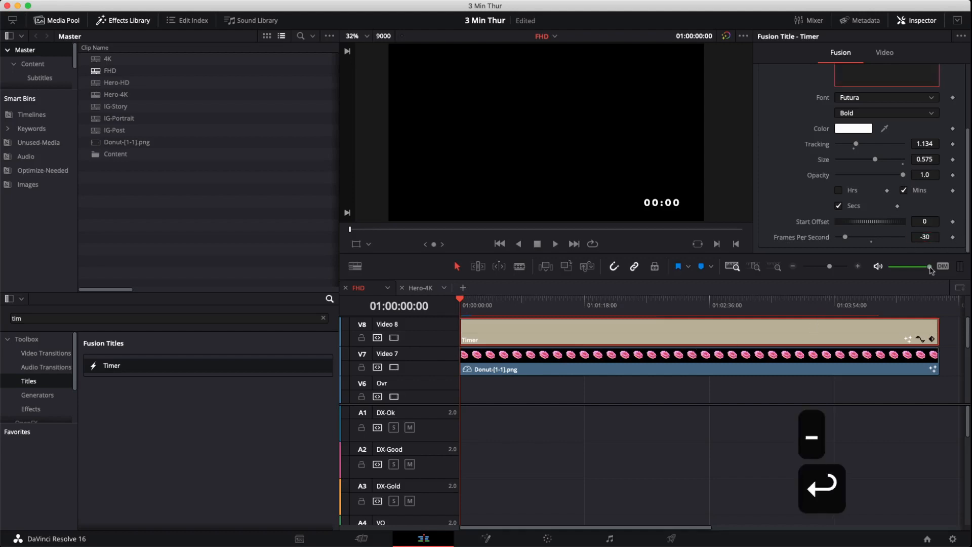
- Set the Timer's Start Offset to the expression -5*60*30 so it starts at five minutes
{"action": "left_click", "coordinate": [926, 219]}
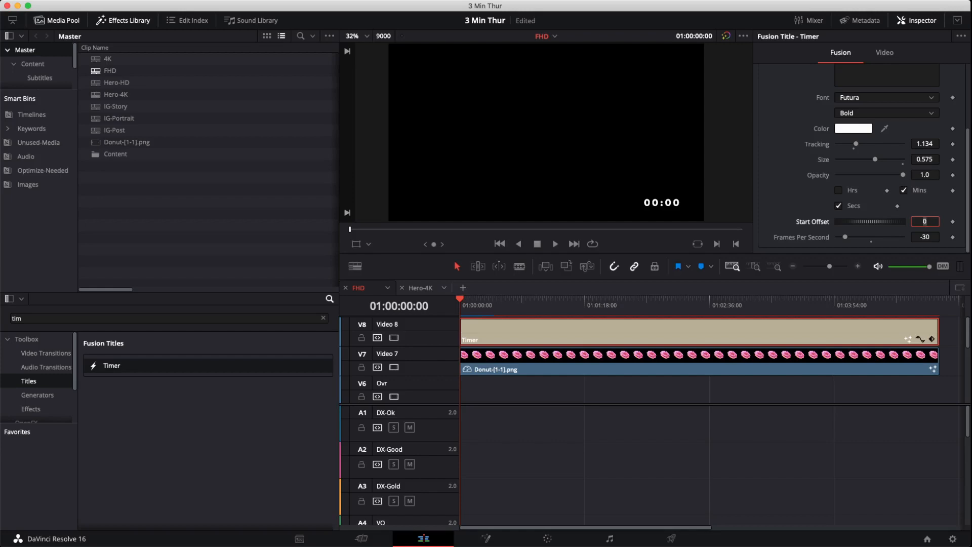
{"action": "type", "text": "-"}
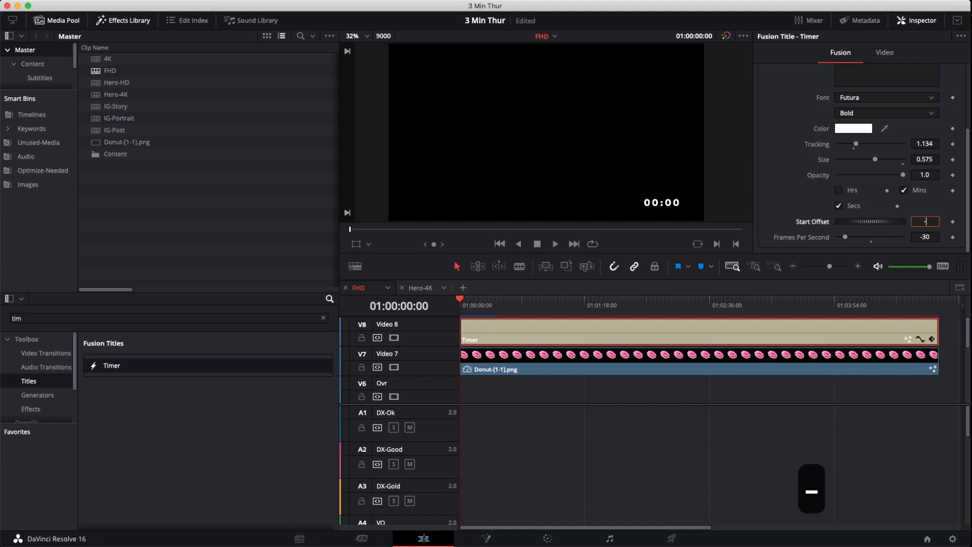
{"action": "type", "text": "5"}
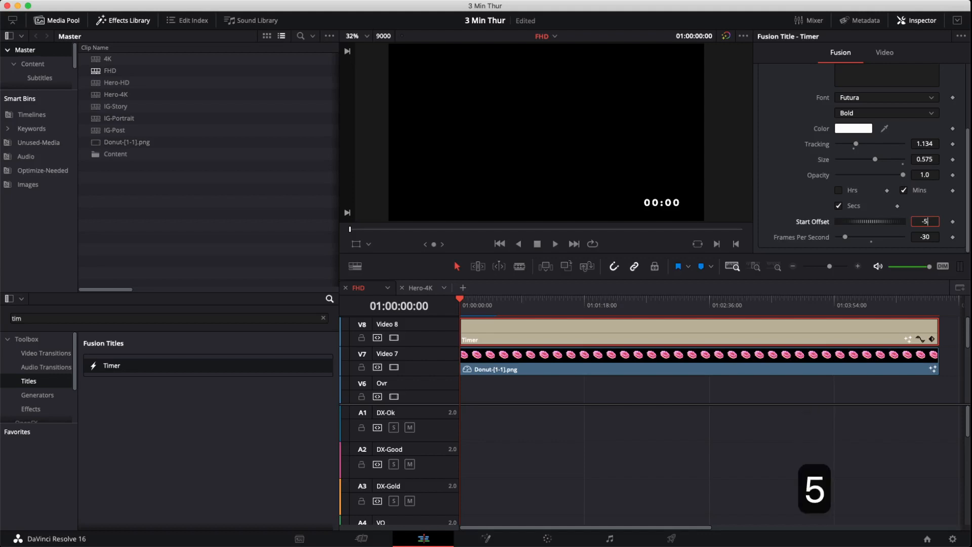
{"action": "type", "text": "*60*30"}
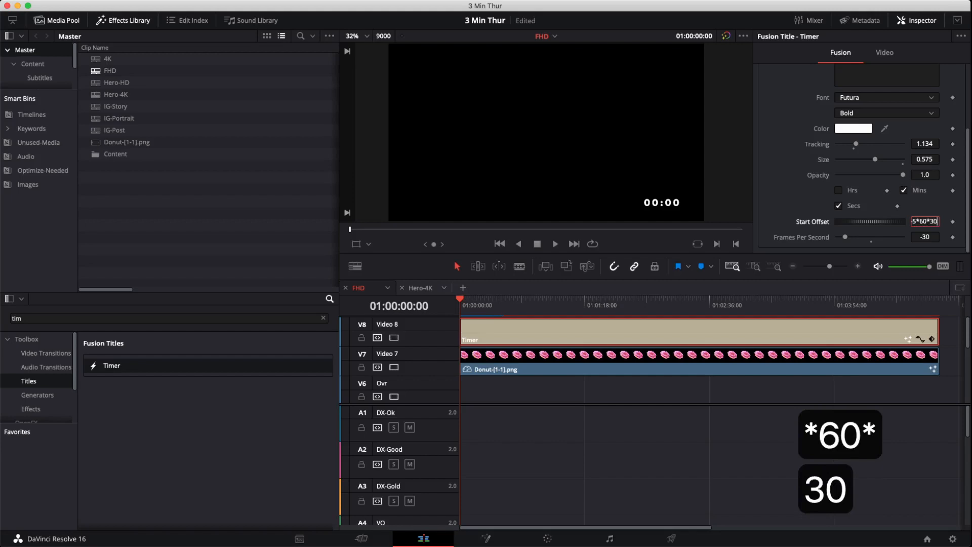
{"action": "key", "text": "Return"}
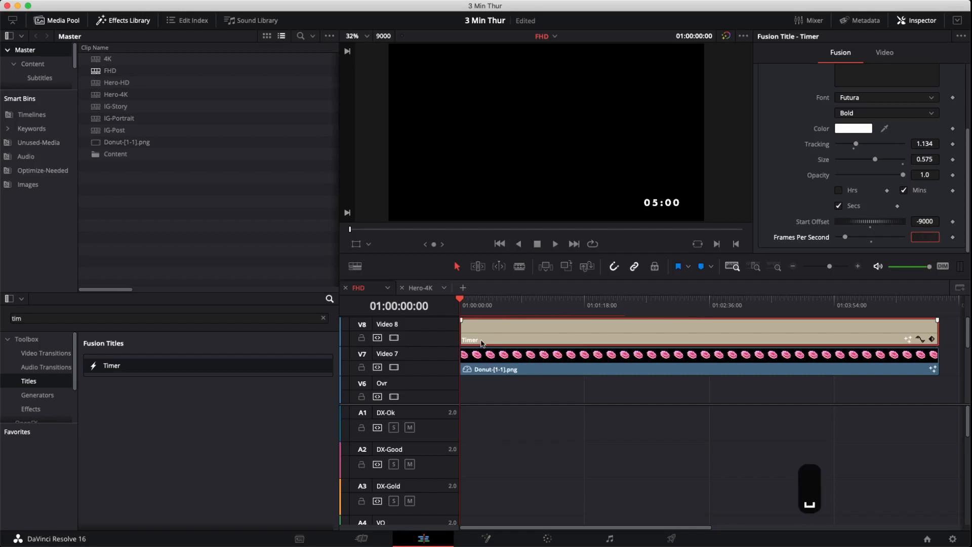
- Re-enter -30 for Frames Per Second, deselect the title, and play the timeline to preview the countdown
{"action": "type", "text": "-0"}
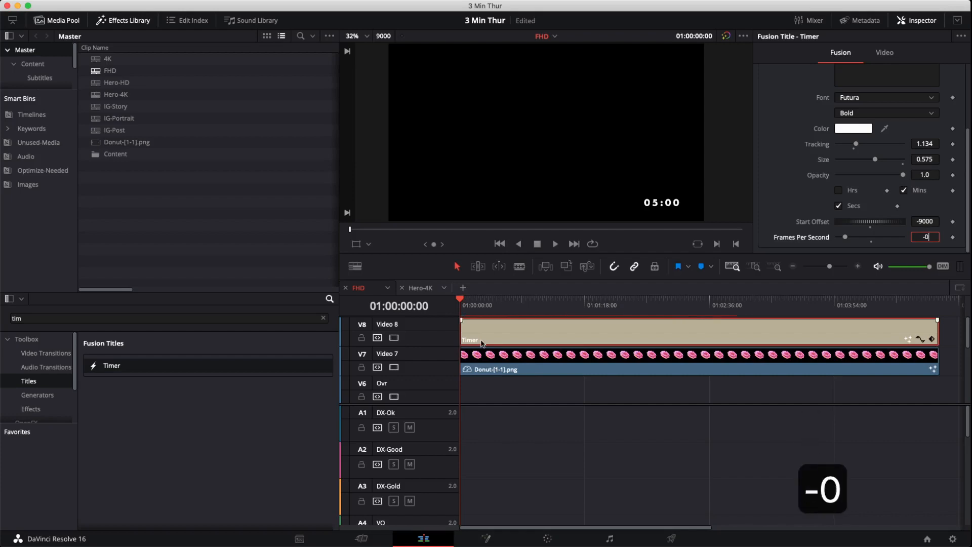
{"action": "key", "text": "BackSpace"}
{"action": "type", "text": "30"}
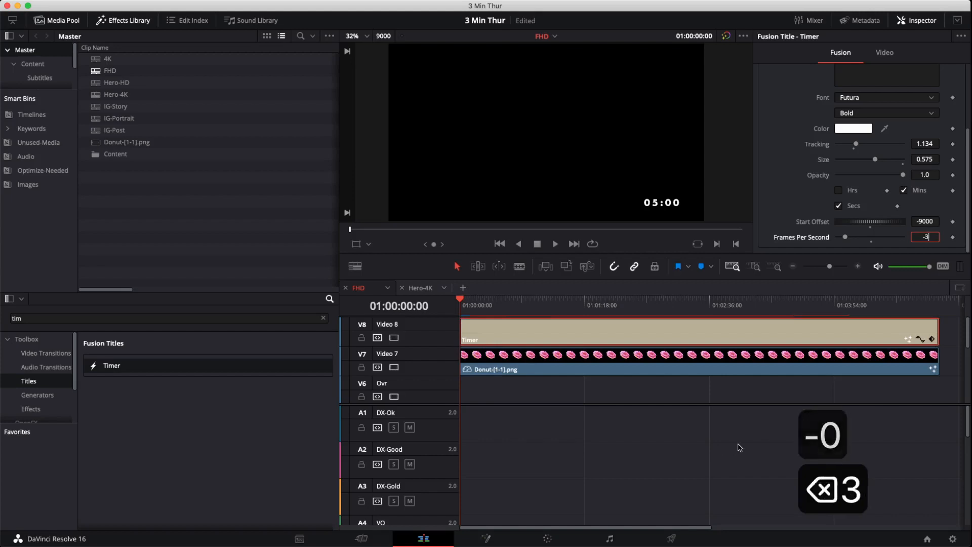
{"action": "key", "text": "Return"}
{"action": "left_click", "coordinate": [665, 441]}
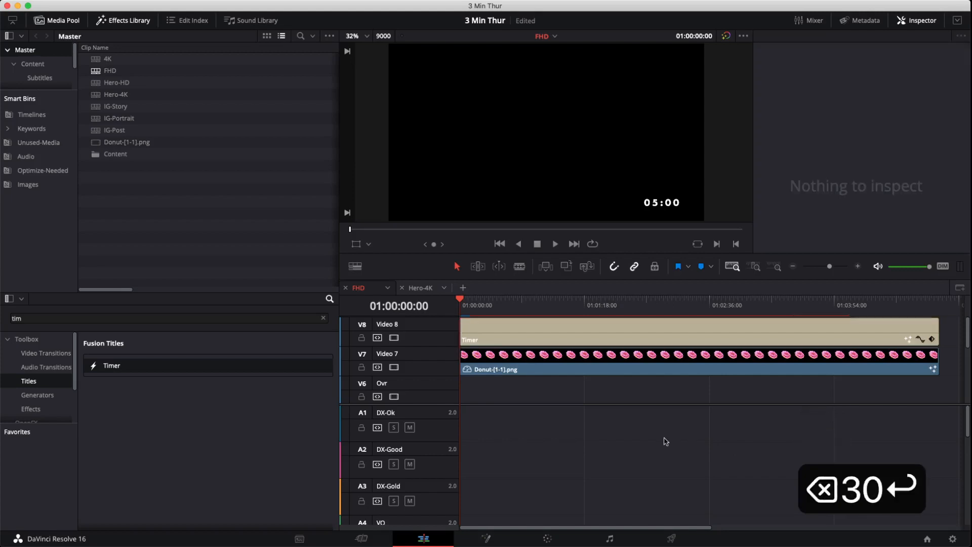
{"action": "key", "text": "space"}
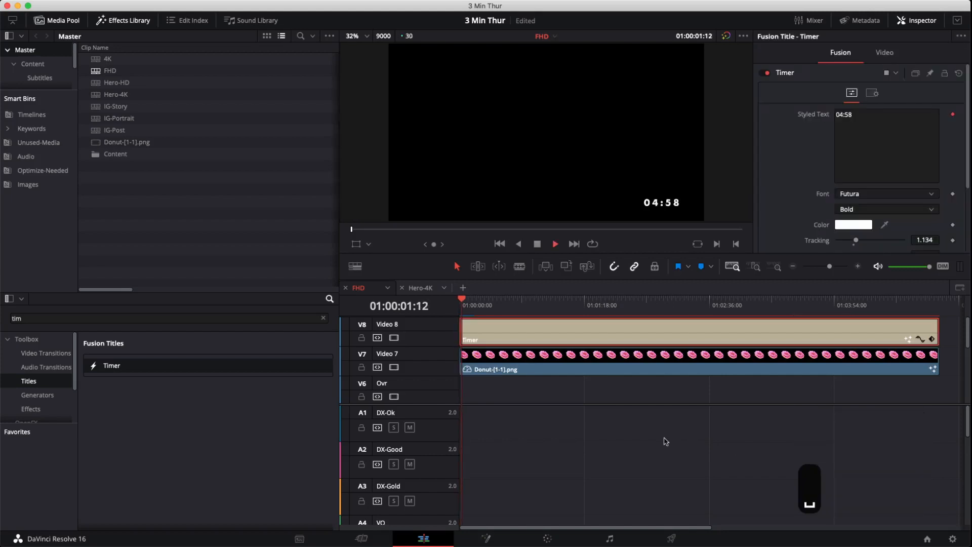